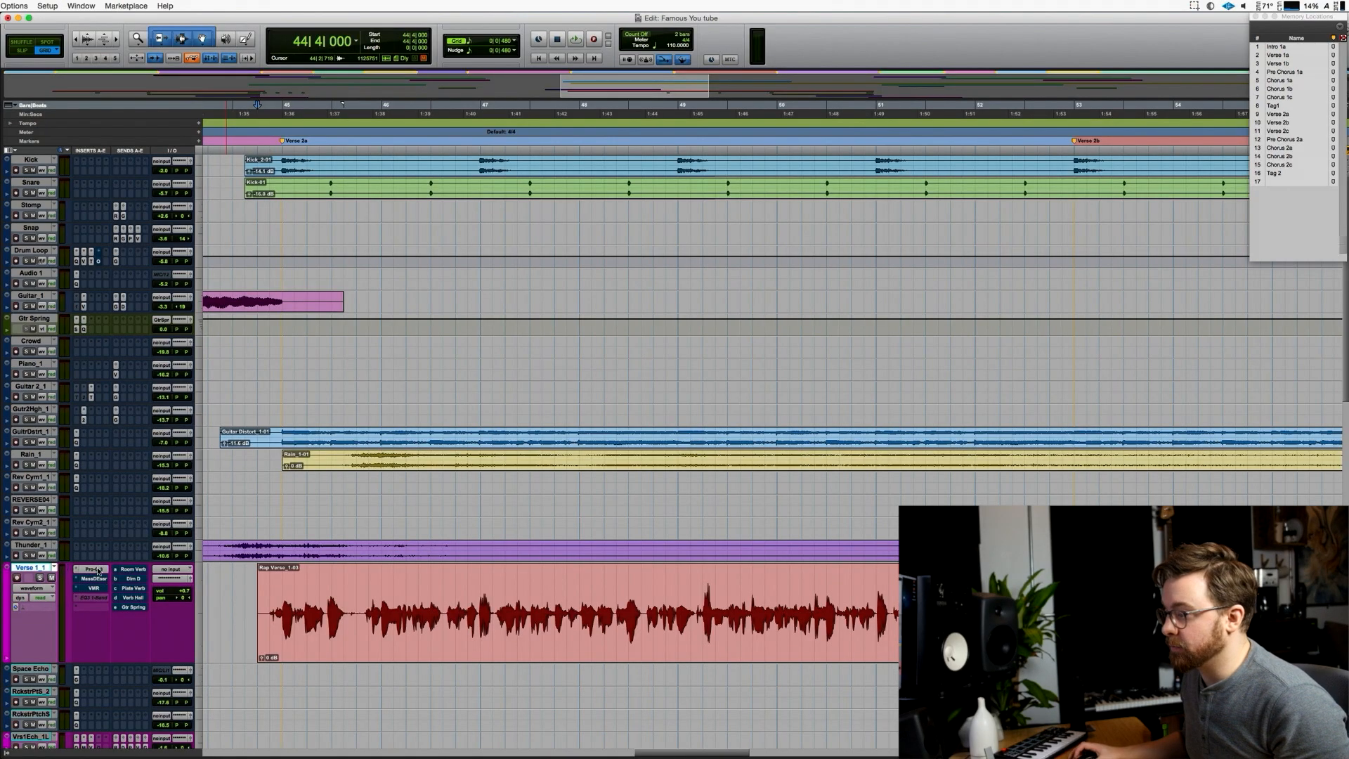
Open the FabFilter Pro-Q 3 insert on the Verse 1_1 track and play Verse 2a, toggling its bypass to compare the vocal.
click(98, 570)
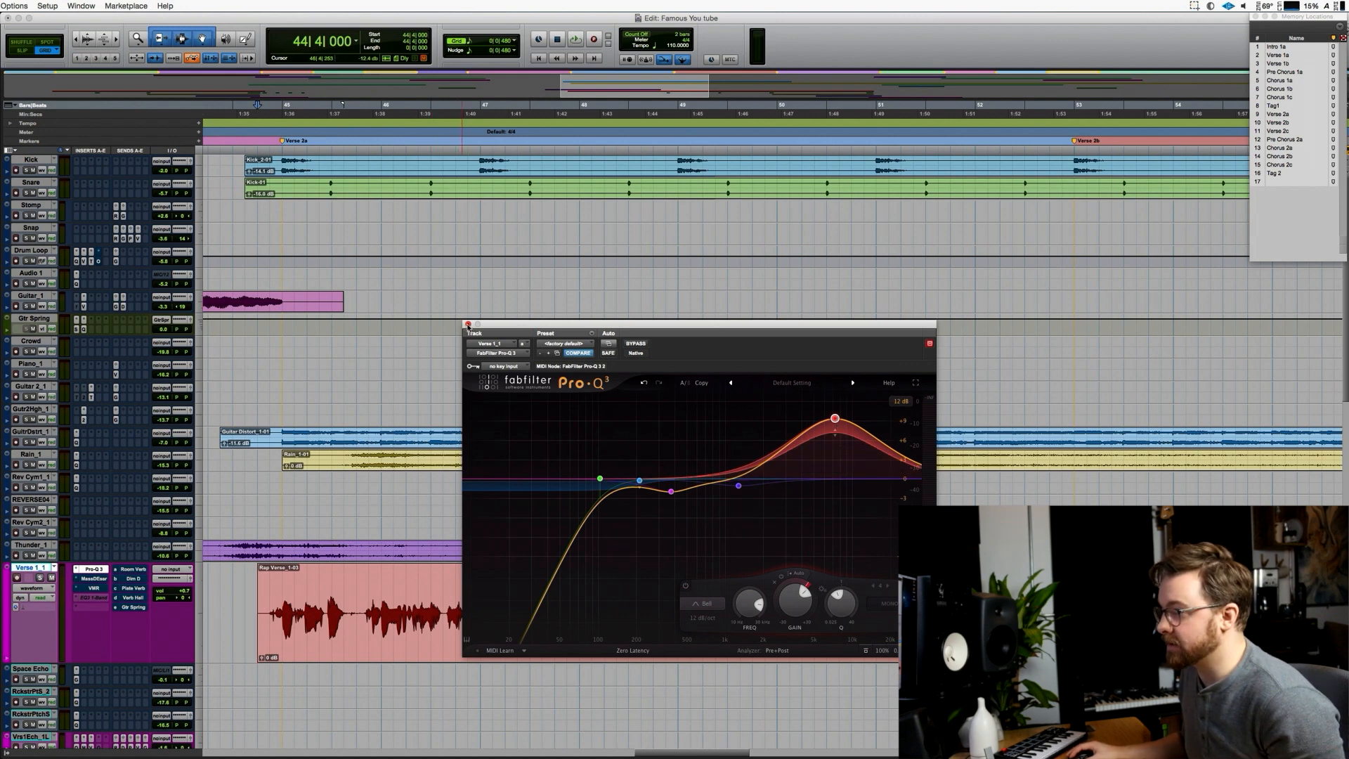
key(space)
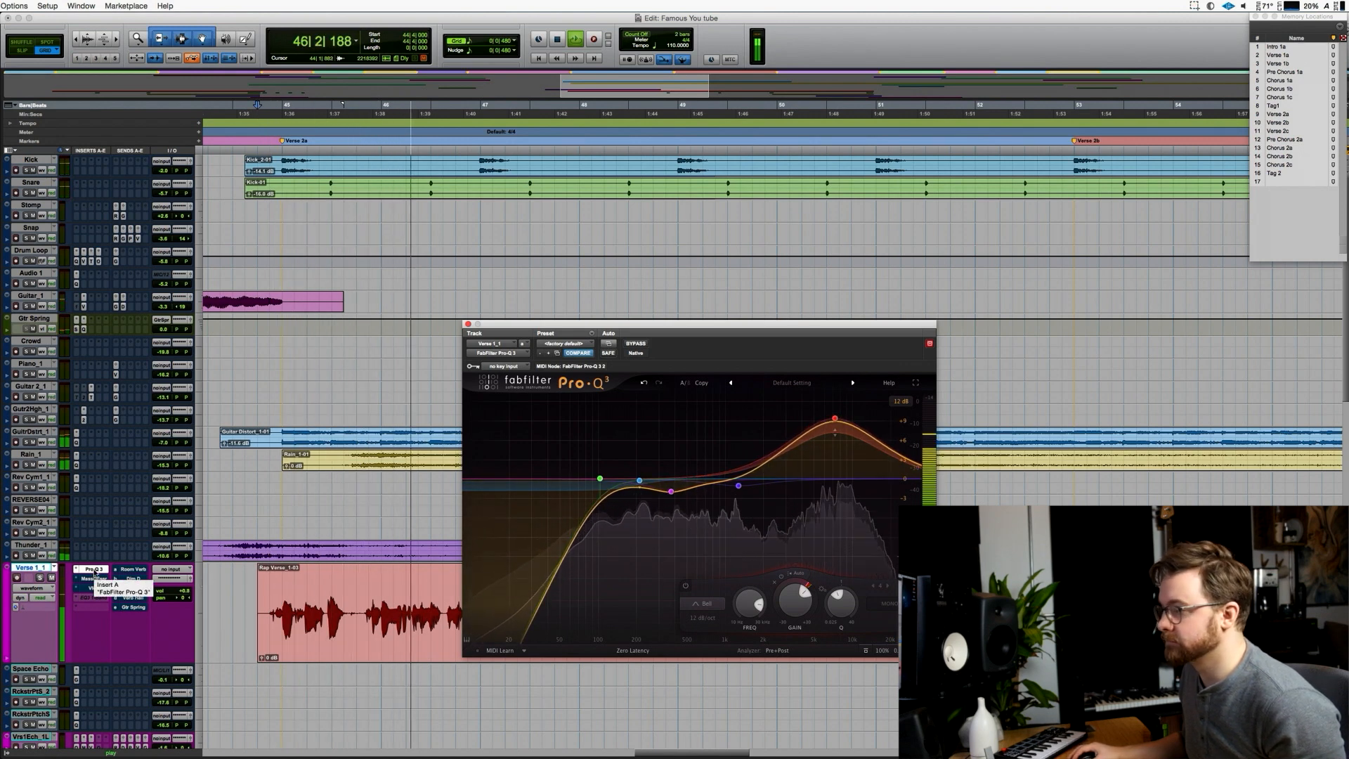
click(642, 345)
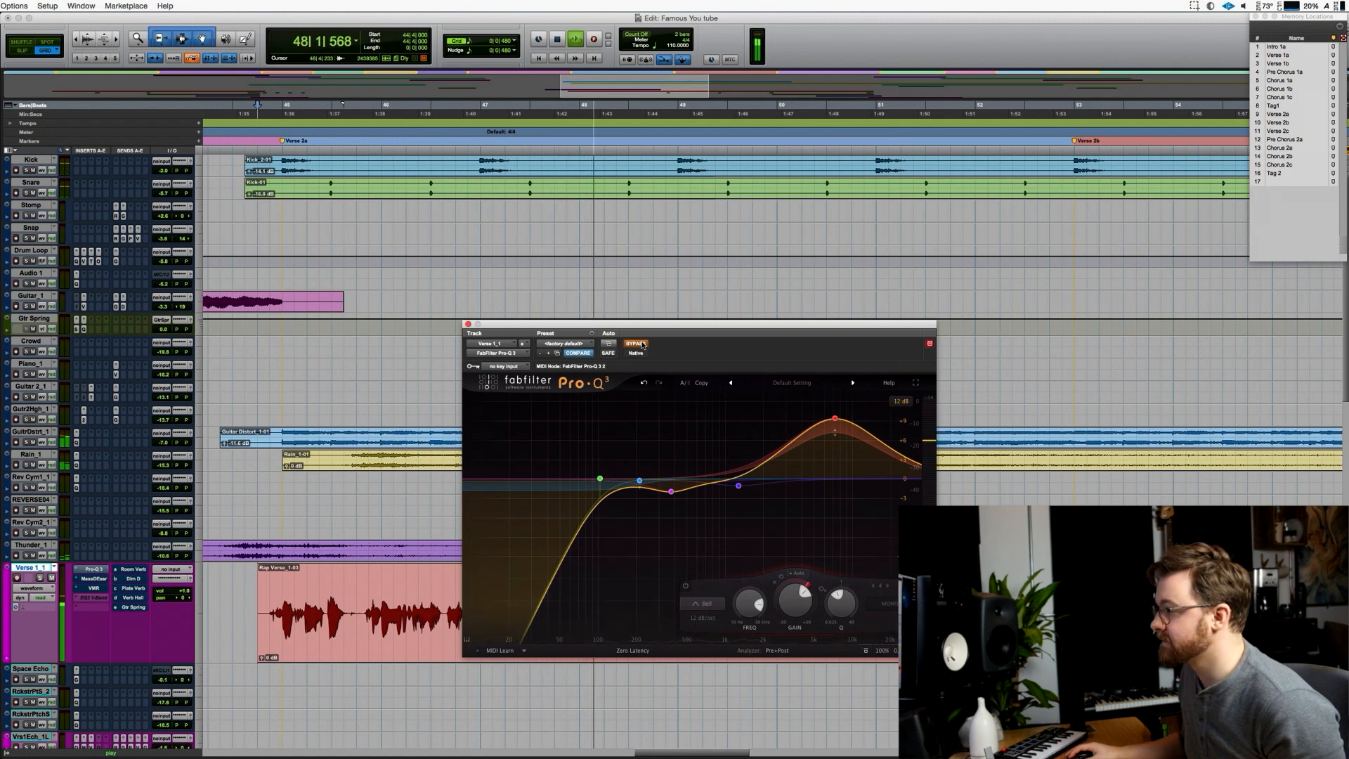
click(642, 345)
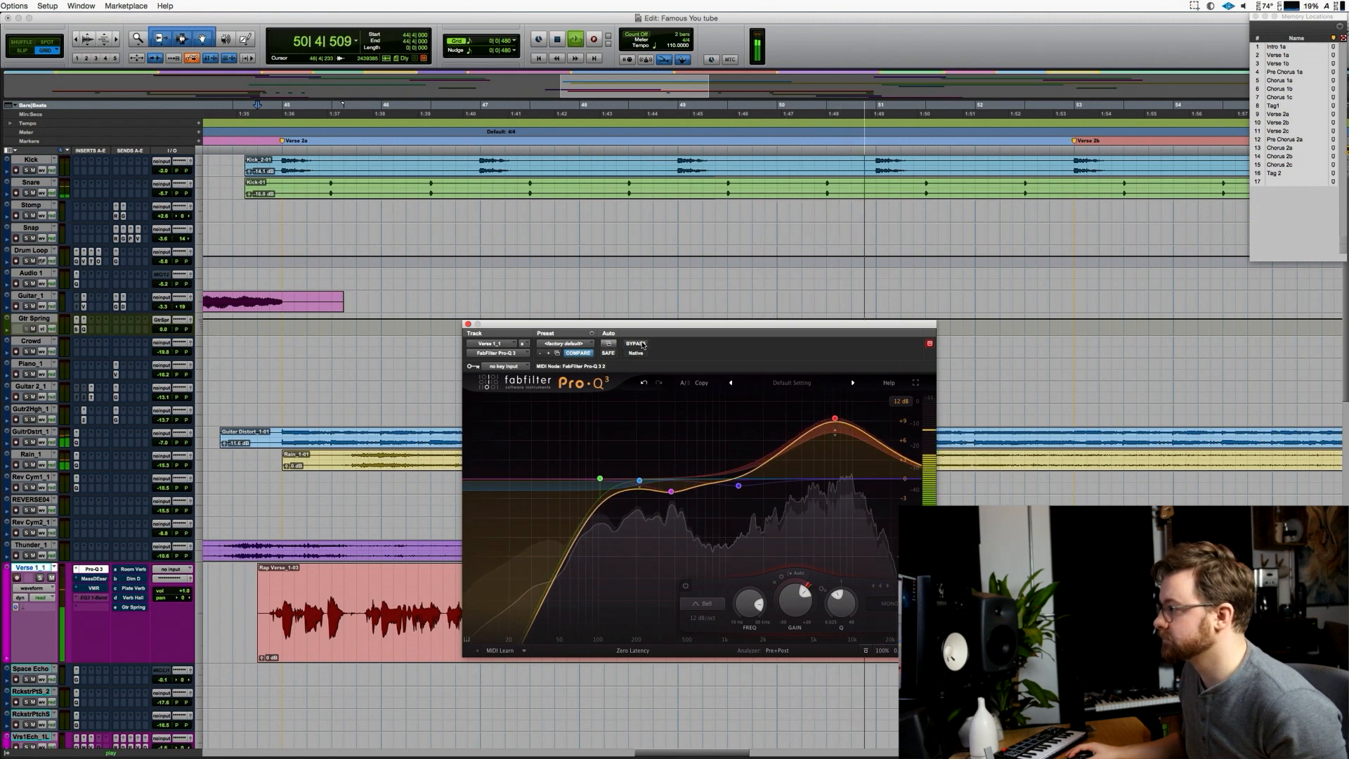
click(642, 345)
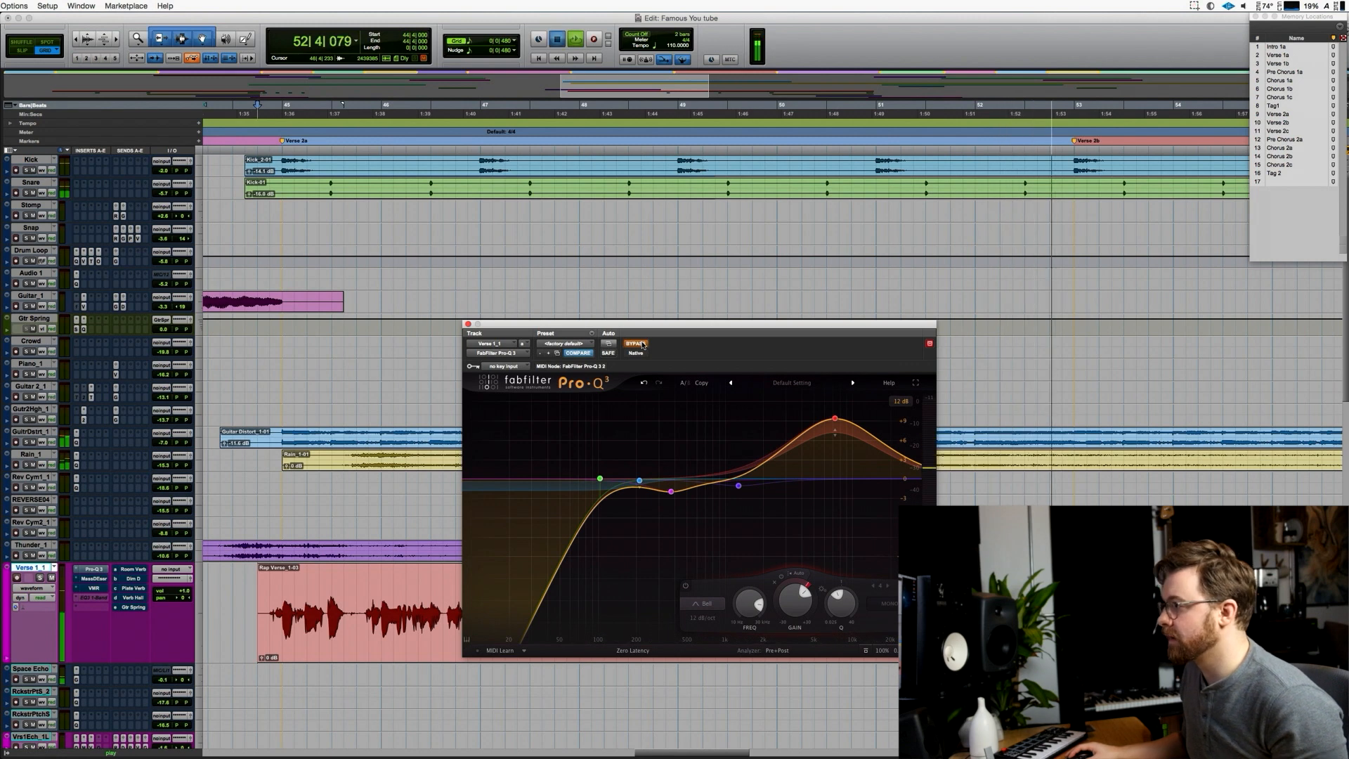
key(space)
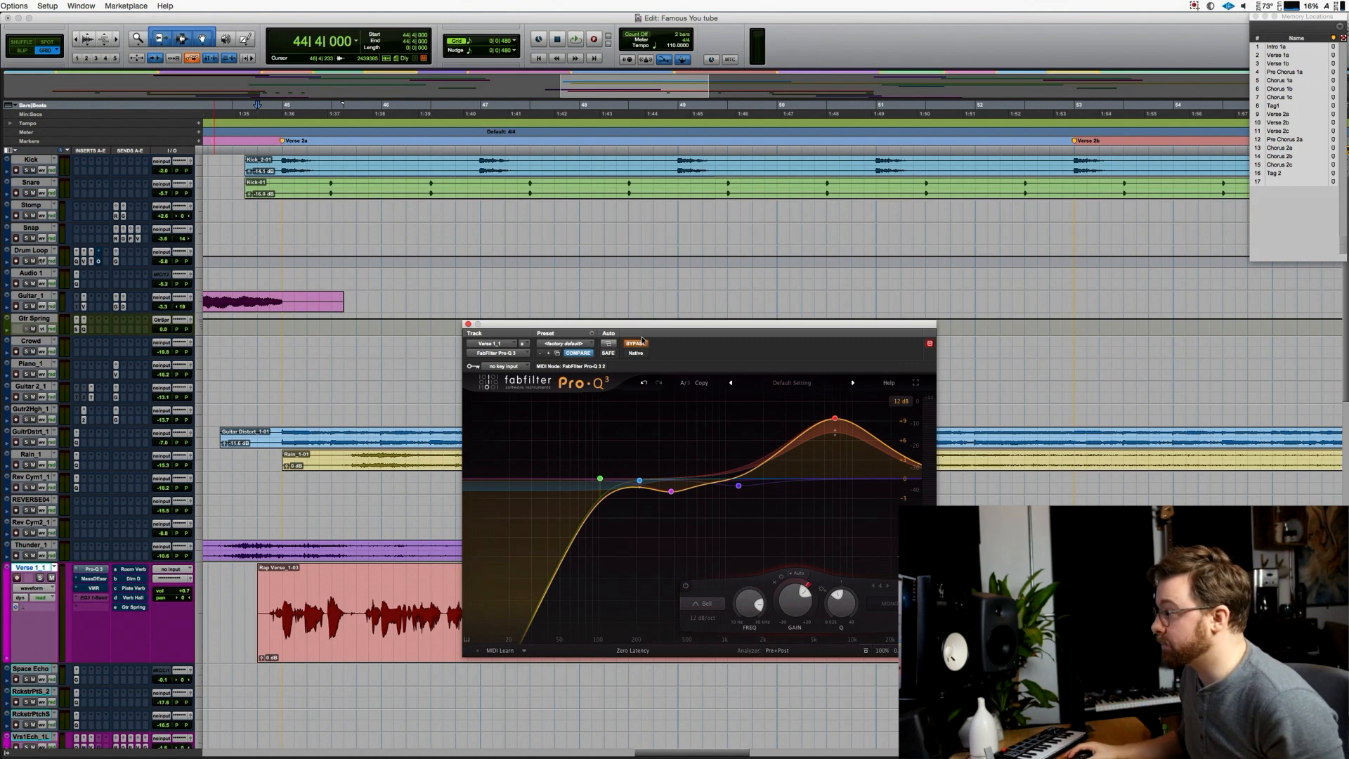
Inspect the Pro-Q 3 band settings, re-enable the EQ and replay the vocal while switching it in and out of bypass.
mouse_move(818, 428)
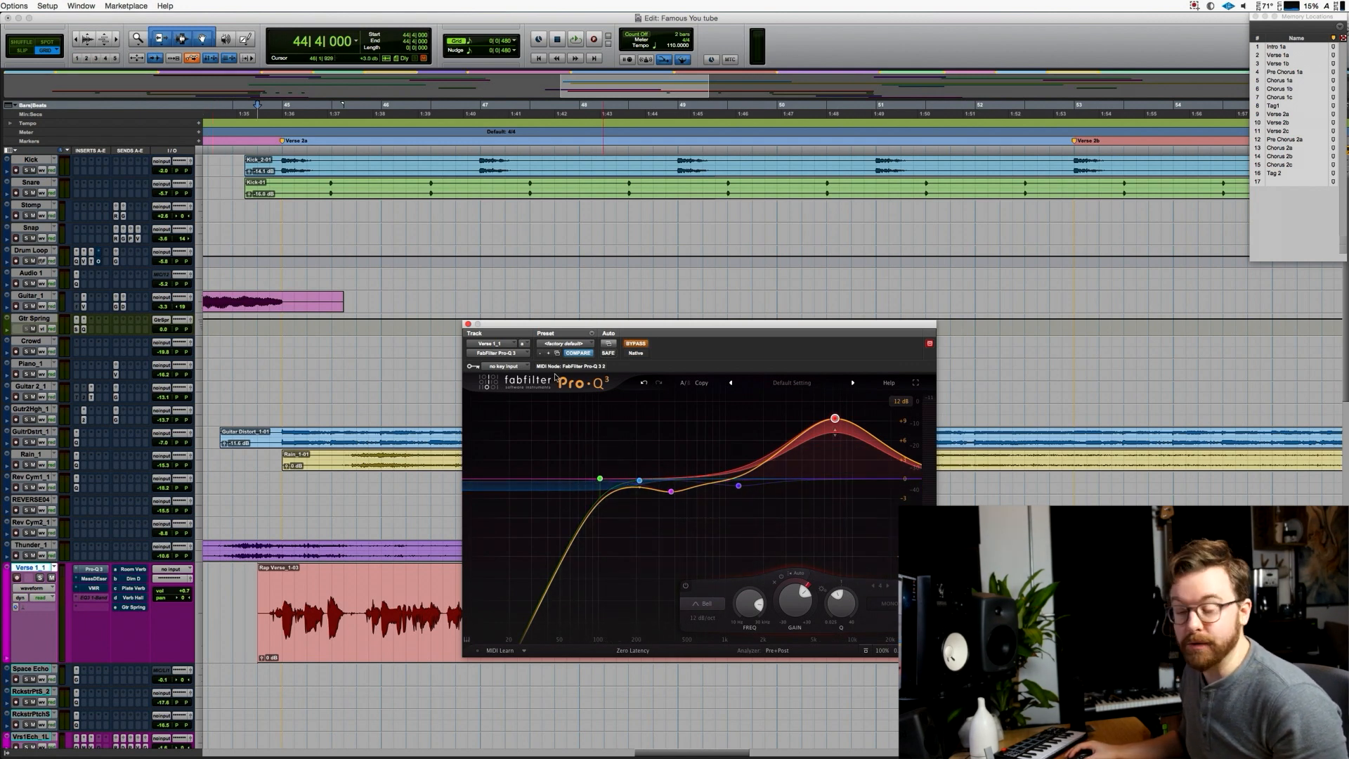
mouse_move(627, 468)
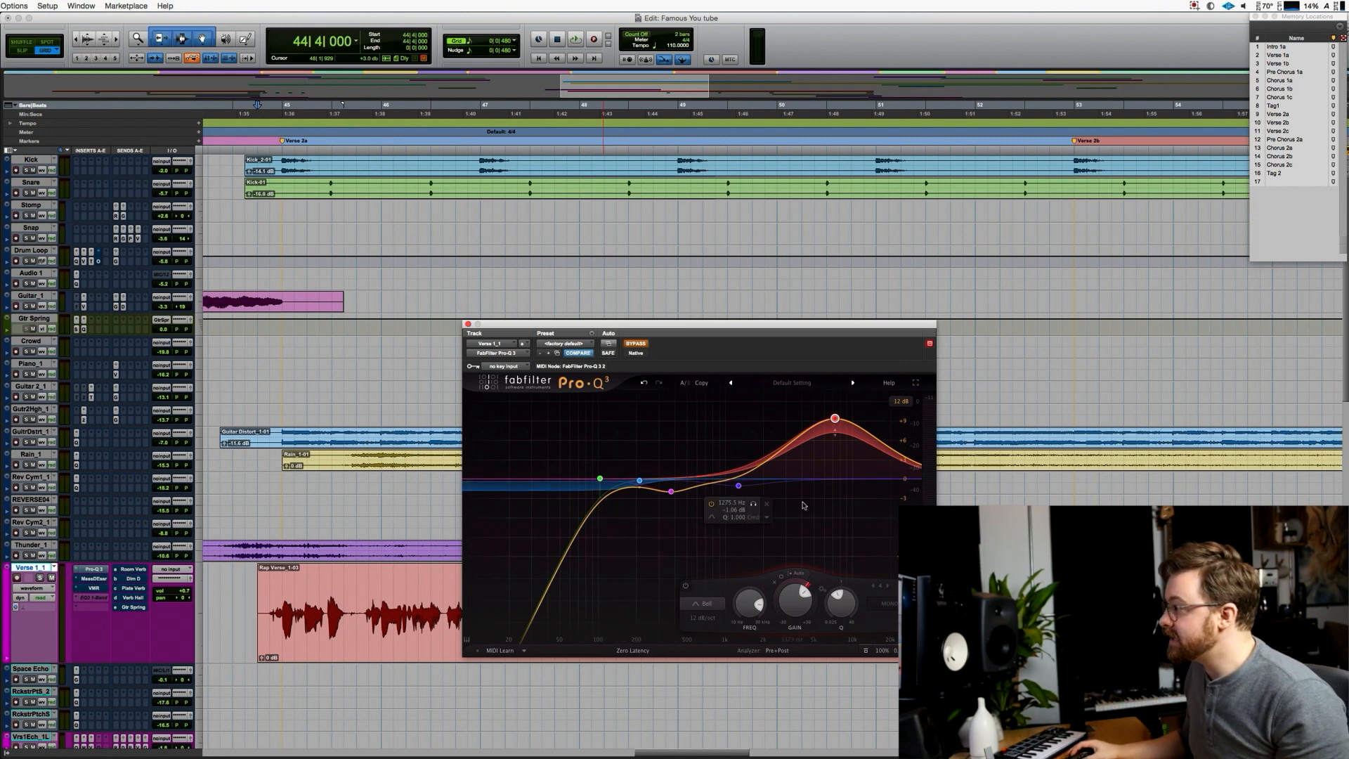
mouse_move(852, 446)
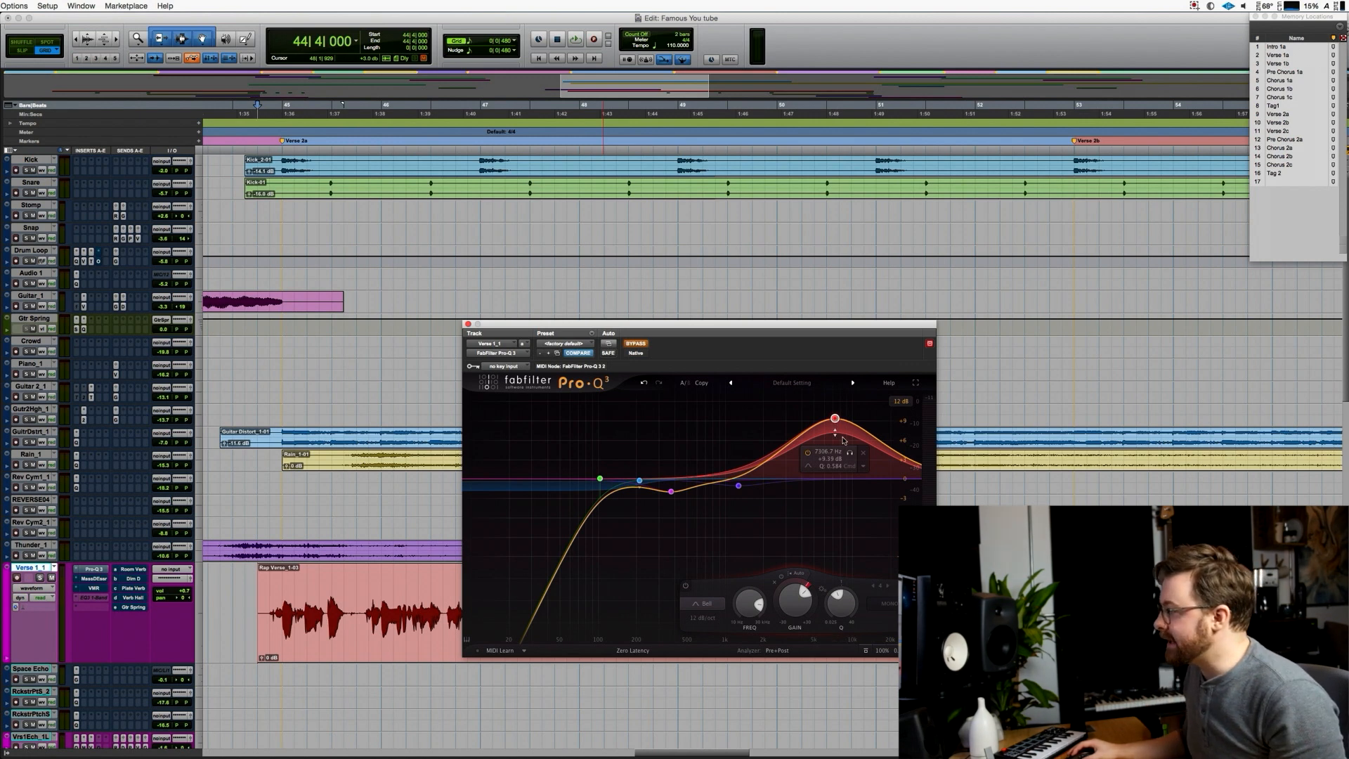
mouse_move(811, 589)
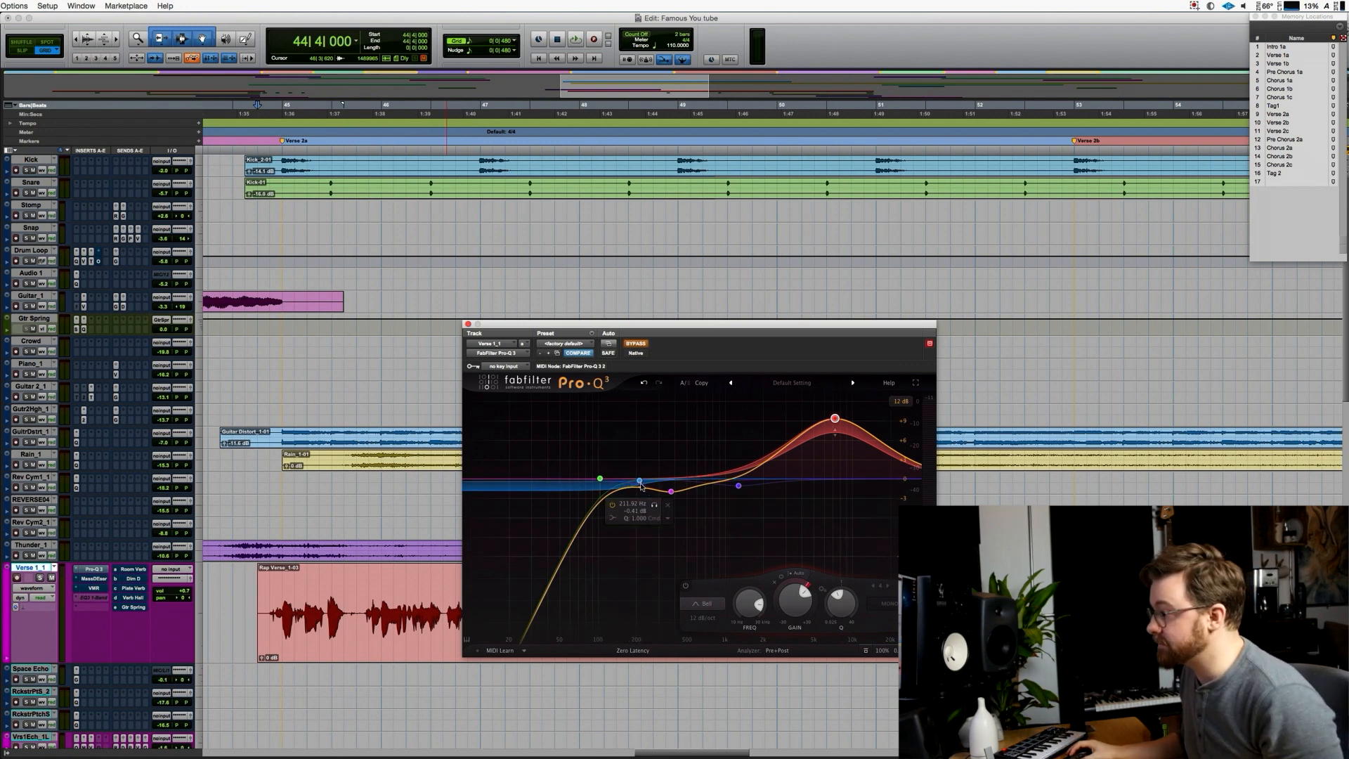
click(642, 344)
key(space)
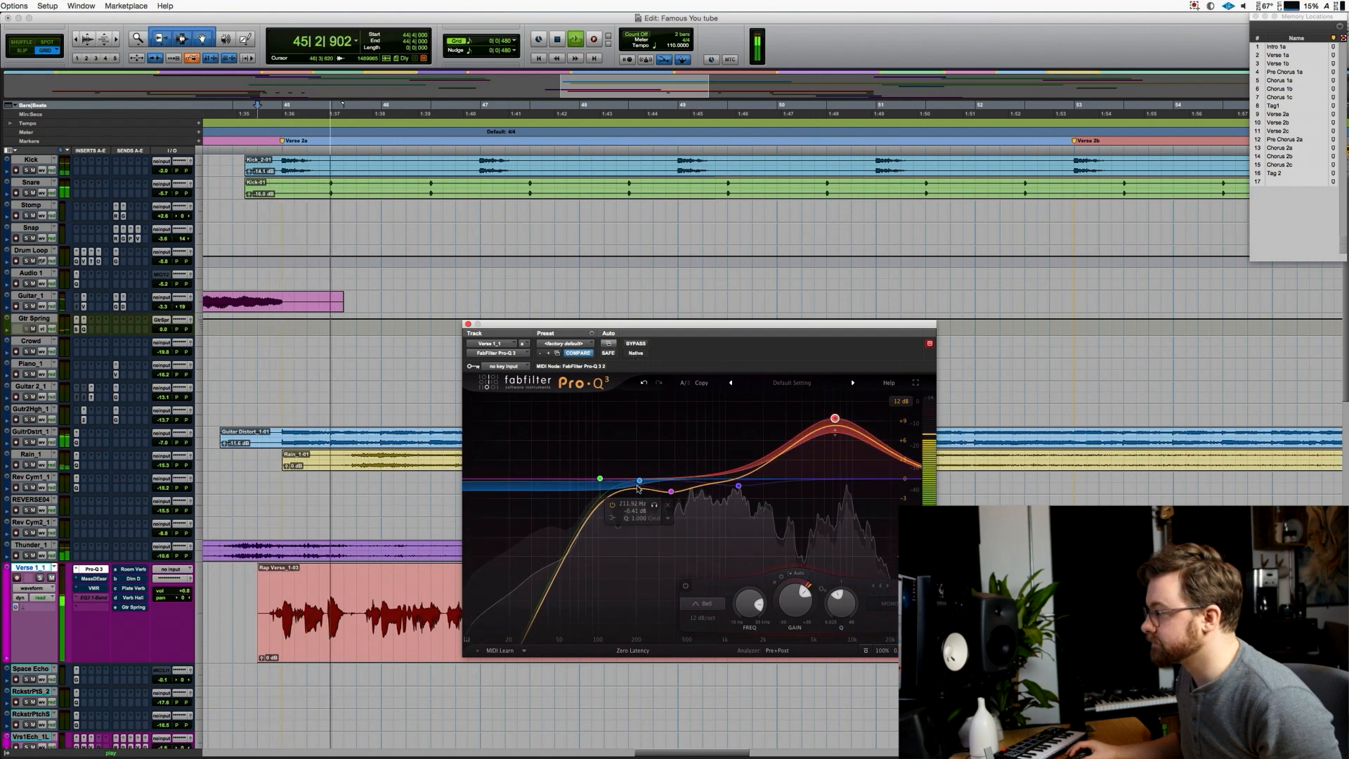
click(637, 344)
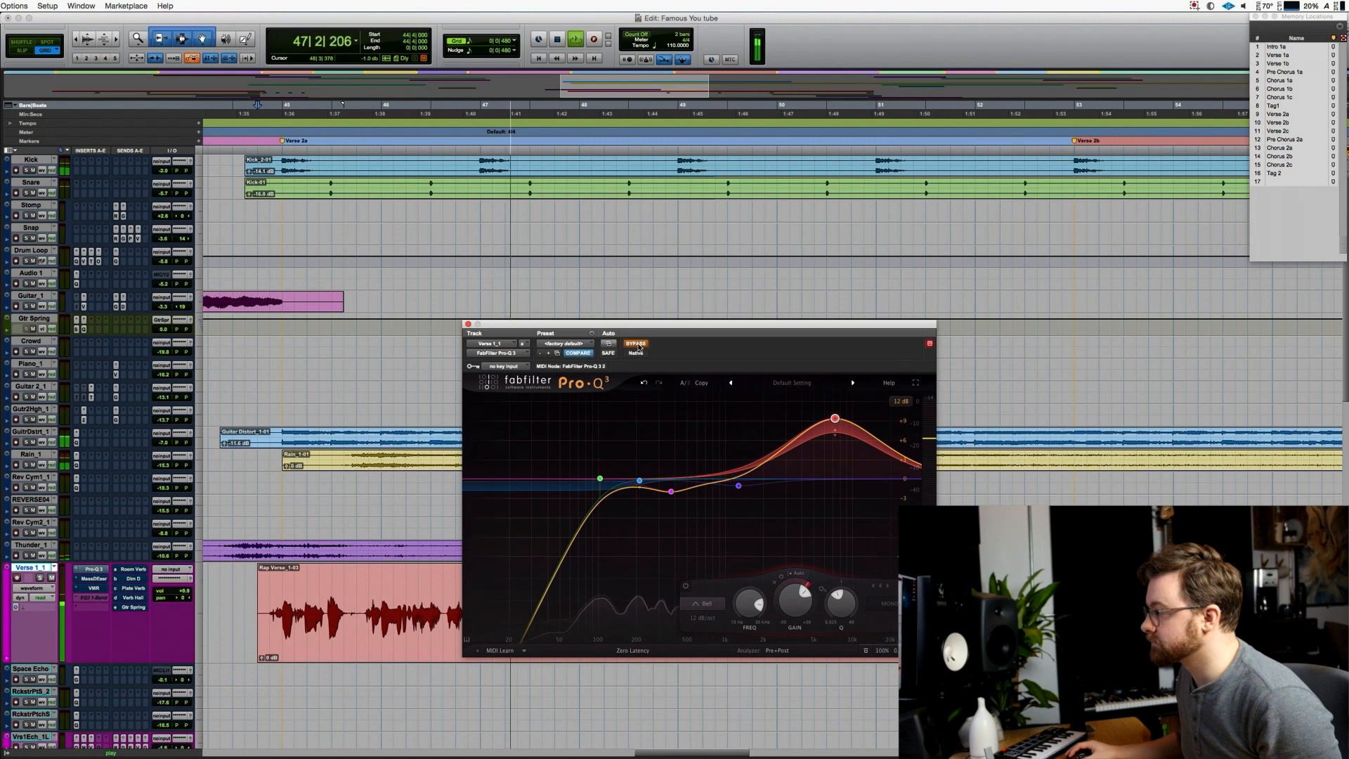
click(637, 344)
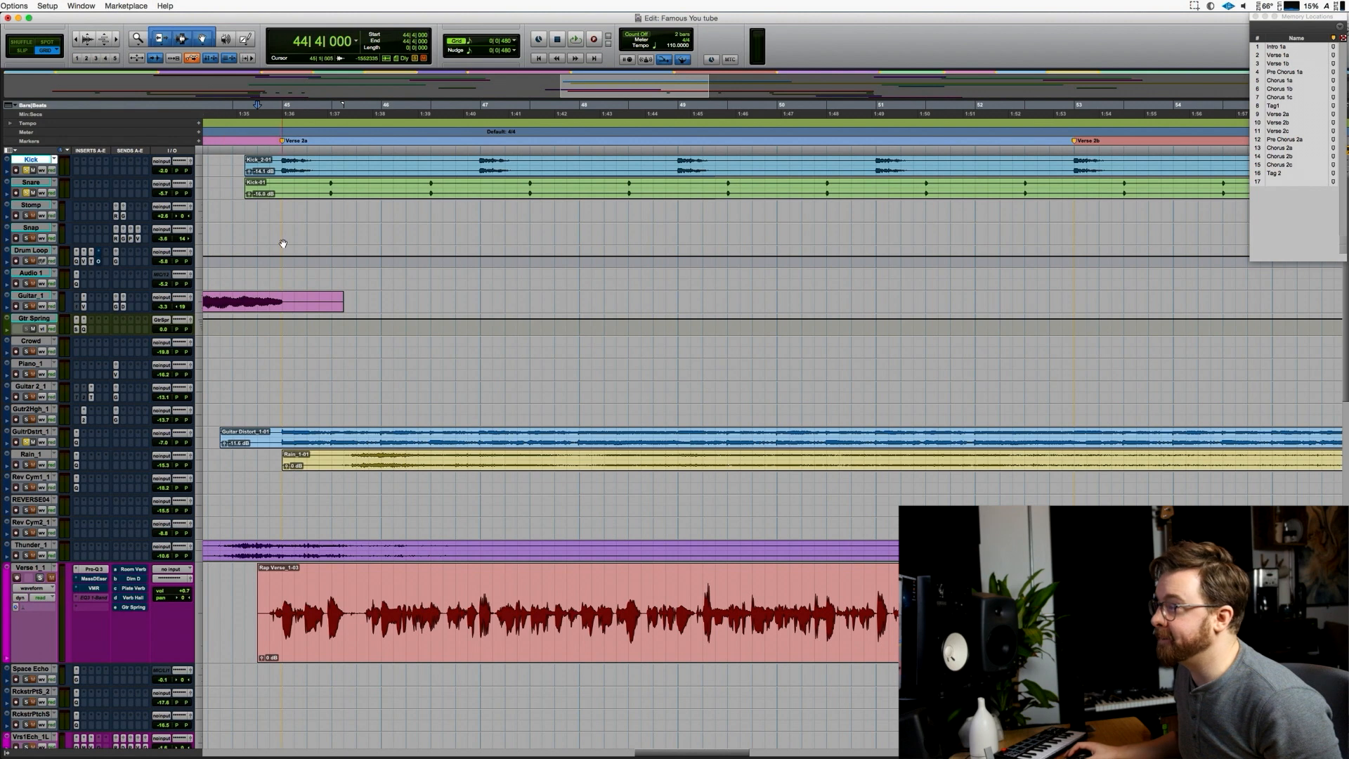
Play back the Verse 2a passage with the plug-in window closed to hear the vocal against the instruments.
key(space)
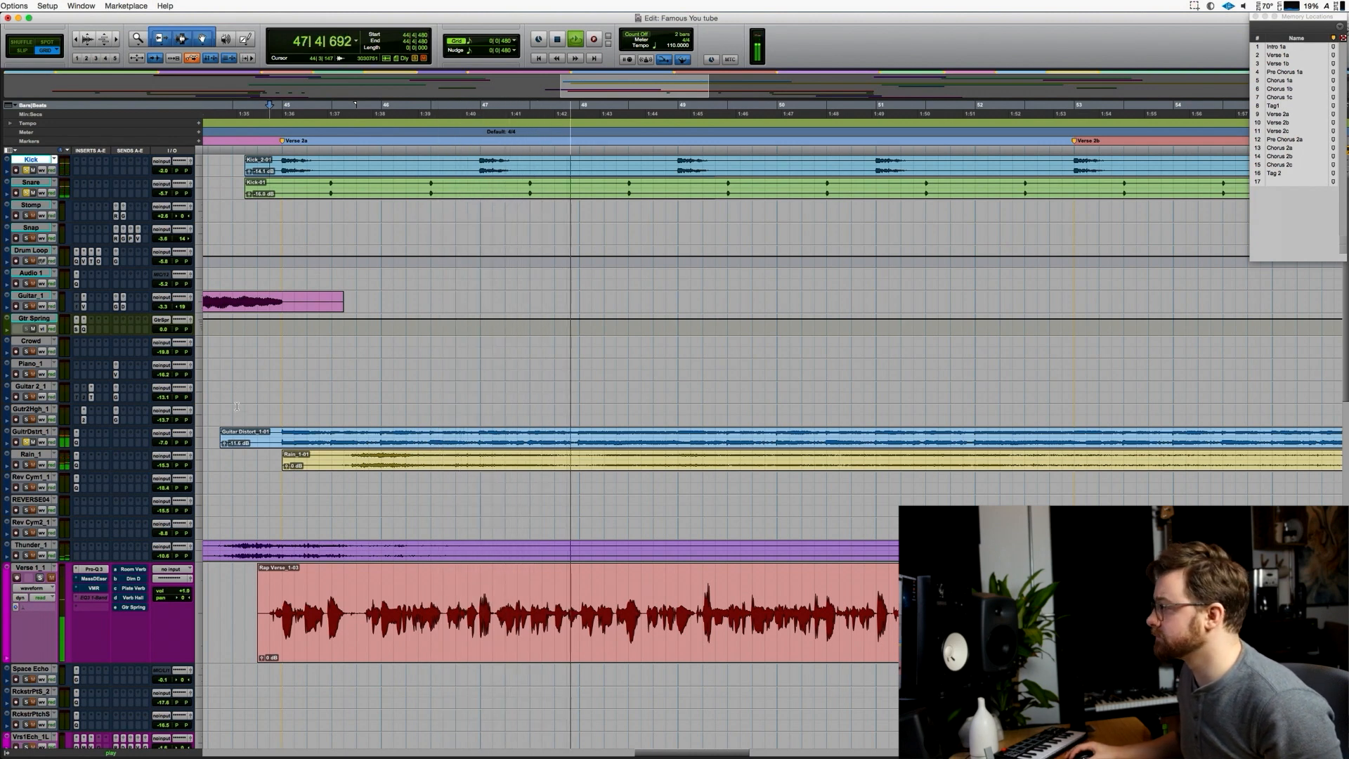
key(space)
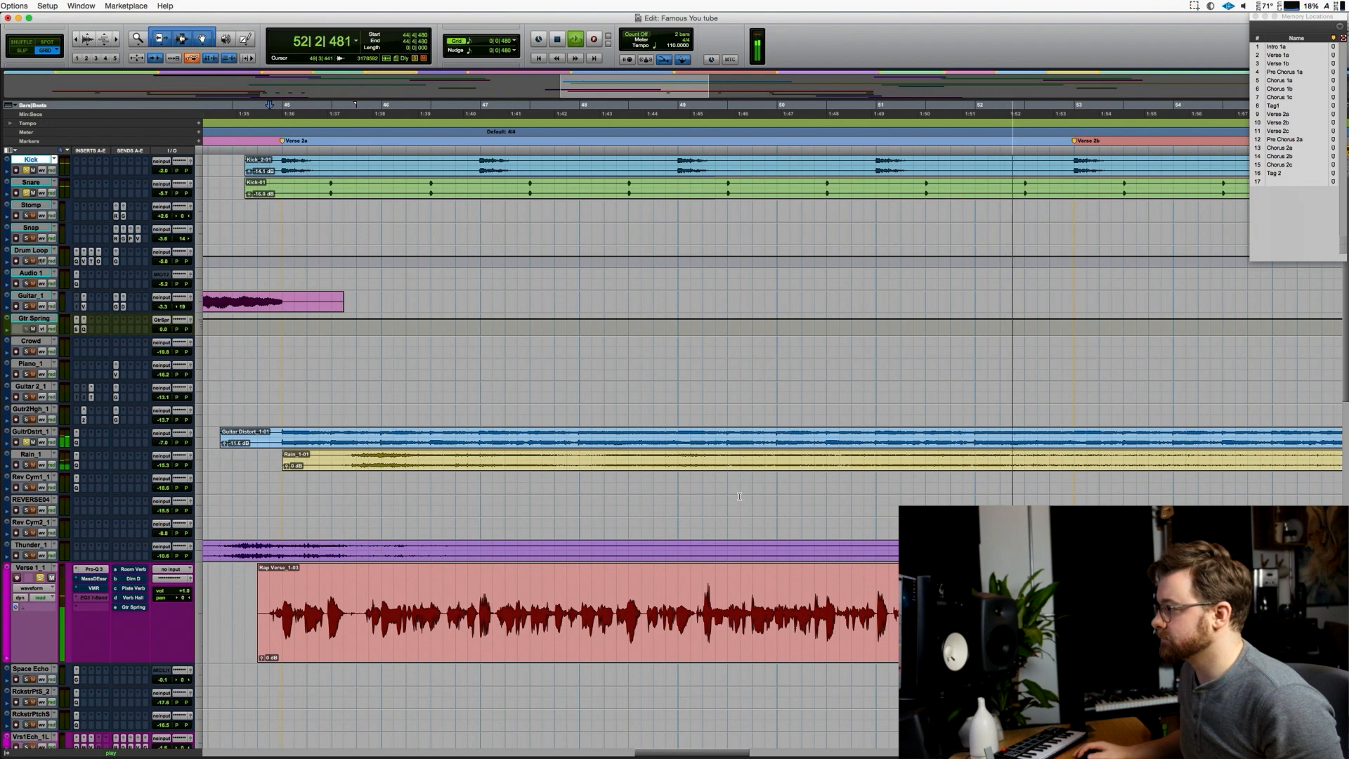
key(space)
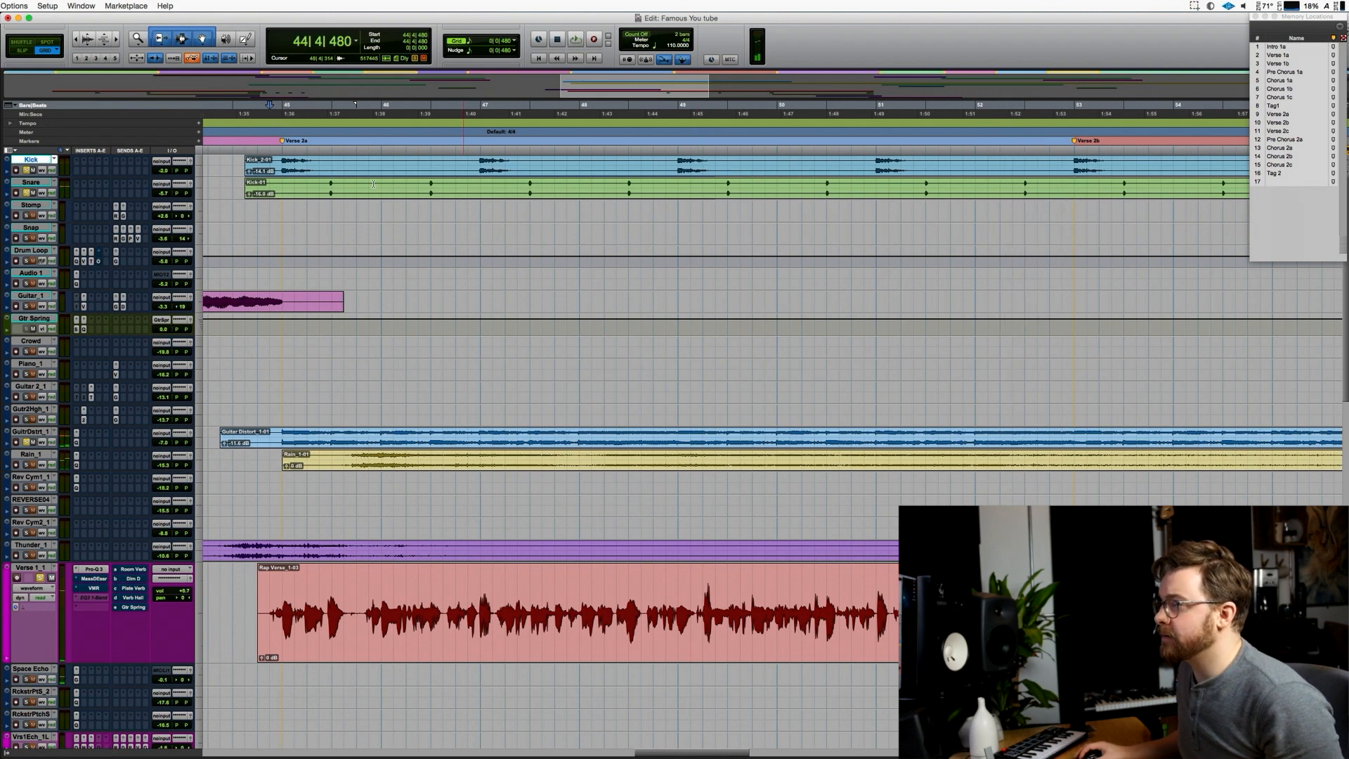
Reopen the Verse 1_1 Pro-Q 3, compare the vocal with the EQ bypassed and active during playback, and close the plug-in.
click(94, 568)
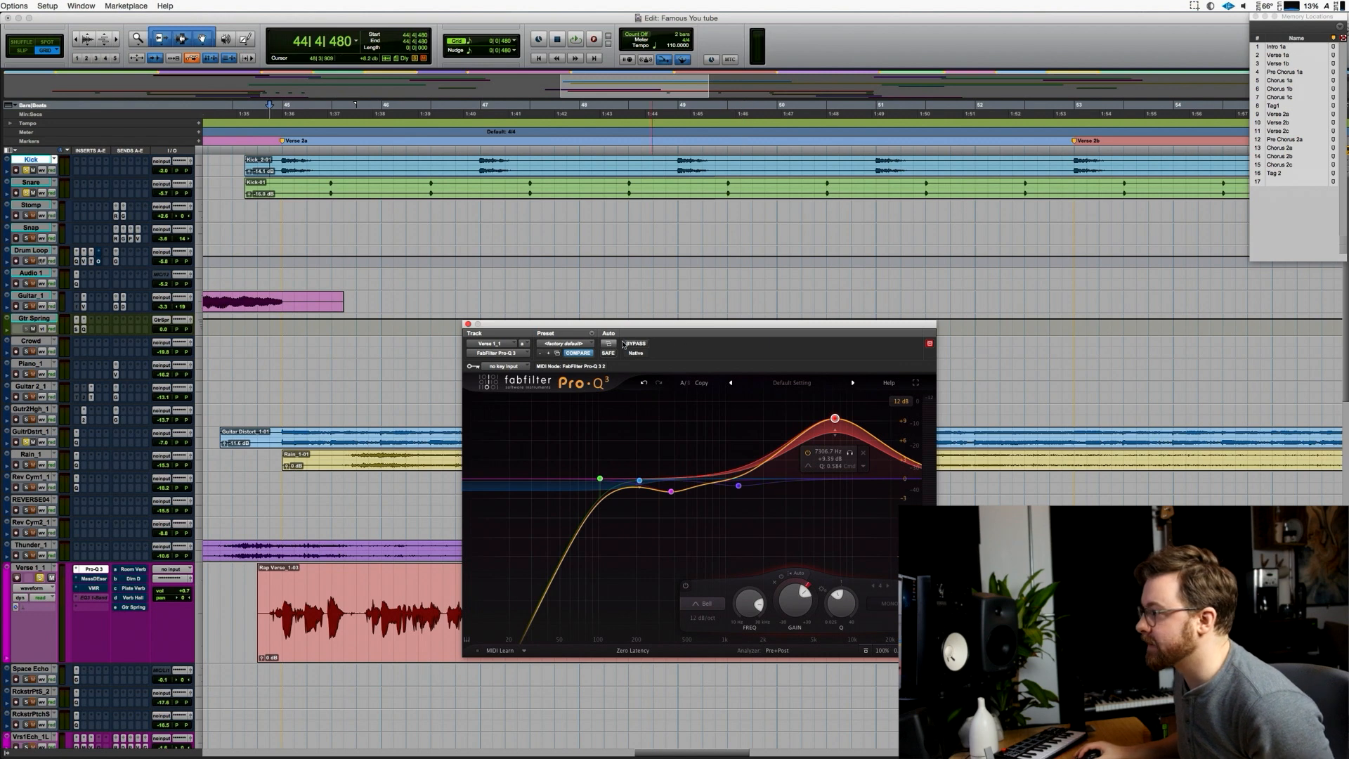
key(space)
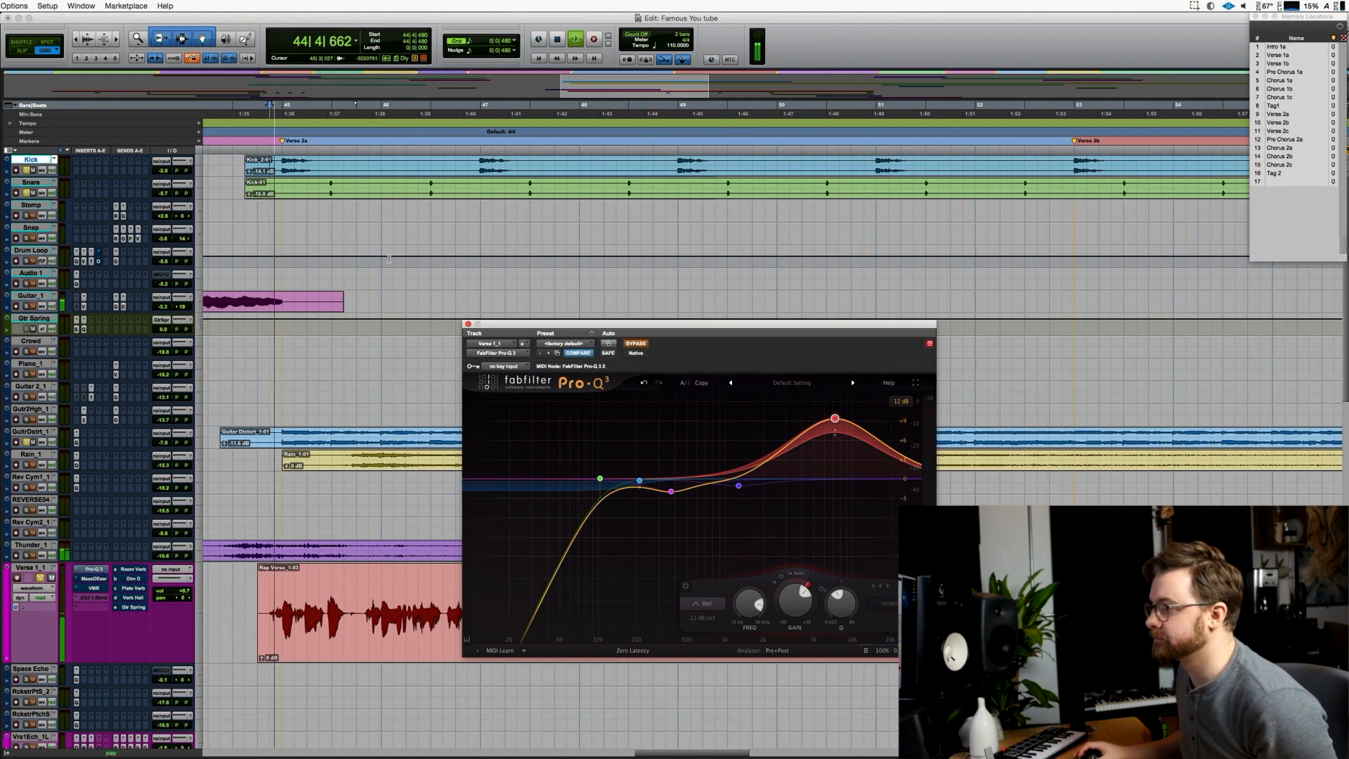
click(636, 344)
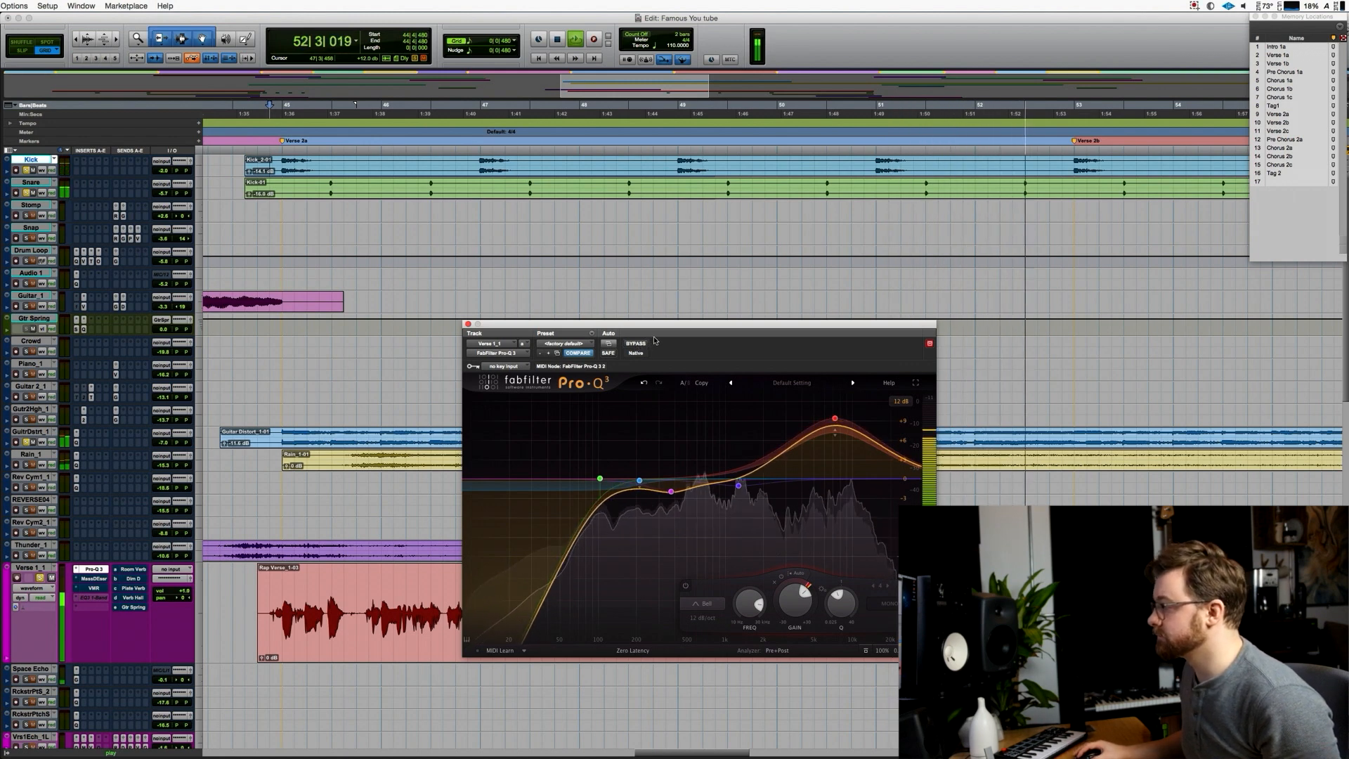
key(space)
click(468, 324)
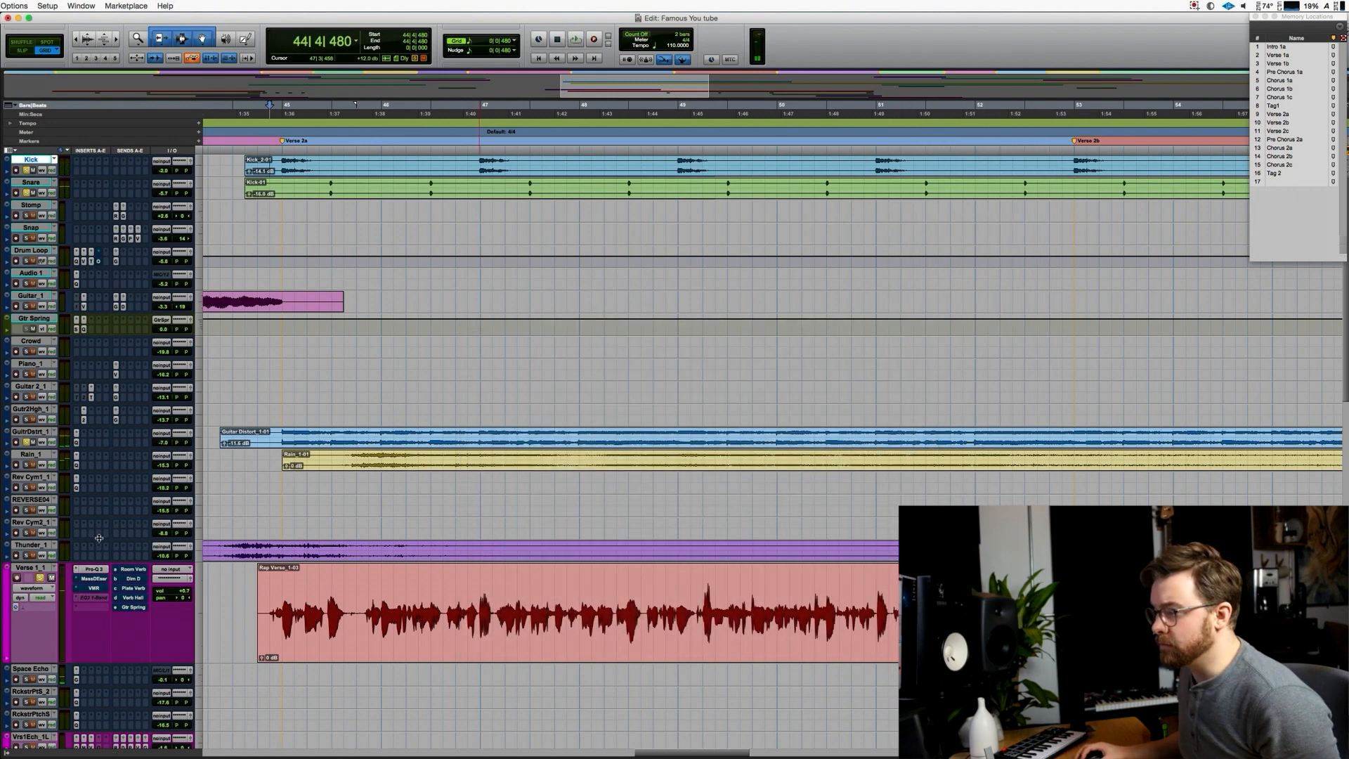
Open the Massey DeEsser on Verse 1_1 and play the rap clip from bar 49, comparing it bypassed and active.
click(90, 571)
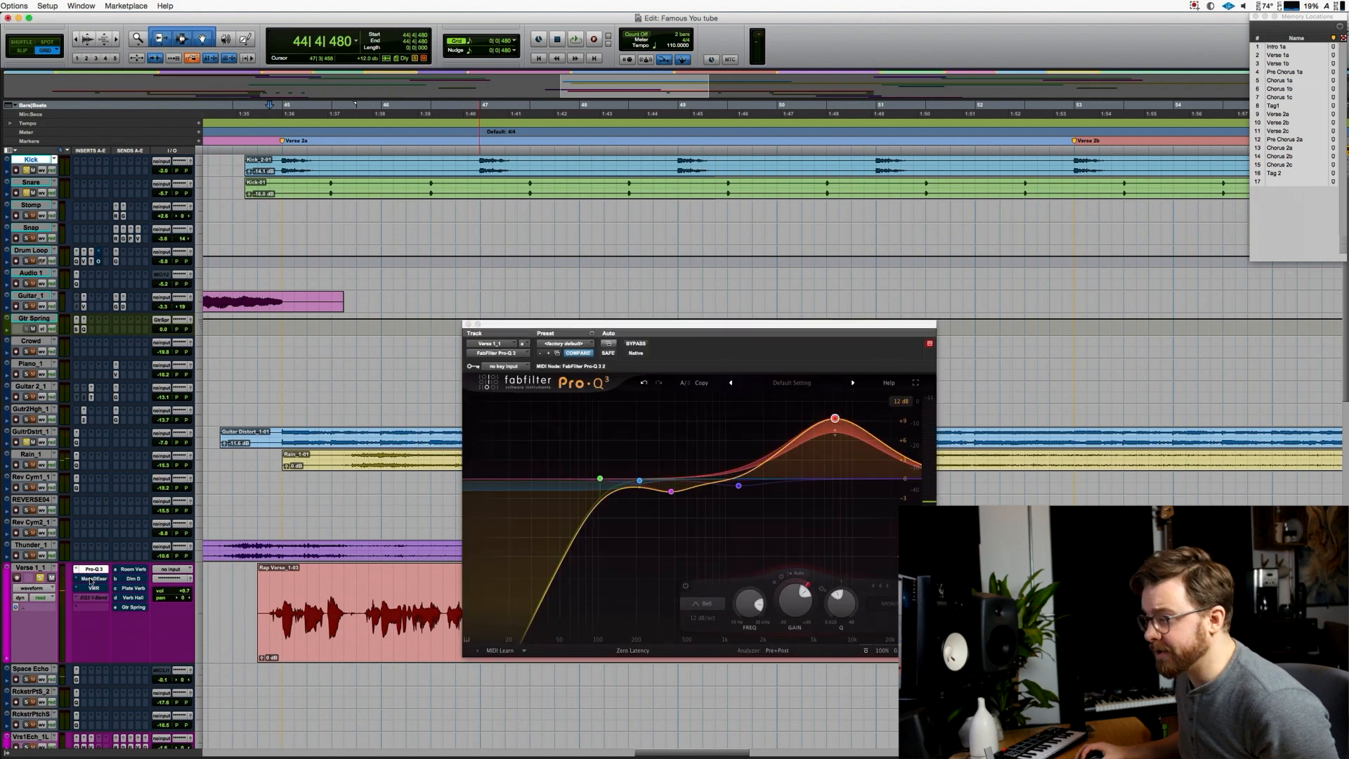
click(92, 578)
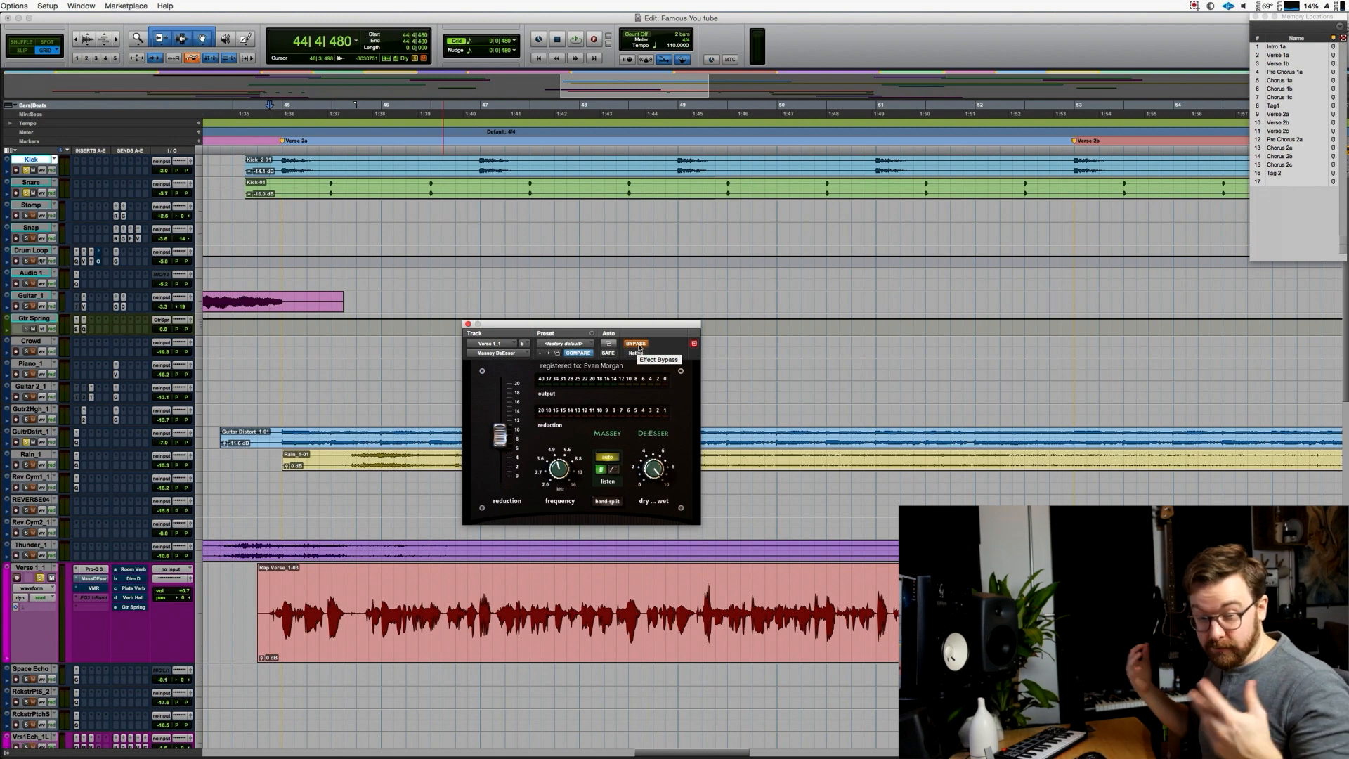
click(697, 591)
key(space)
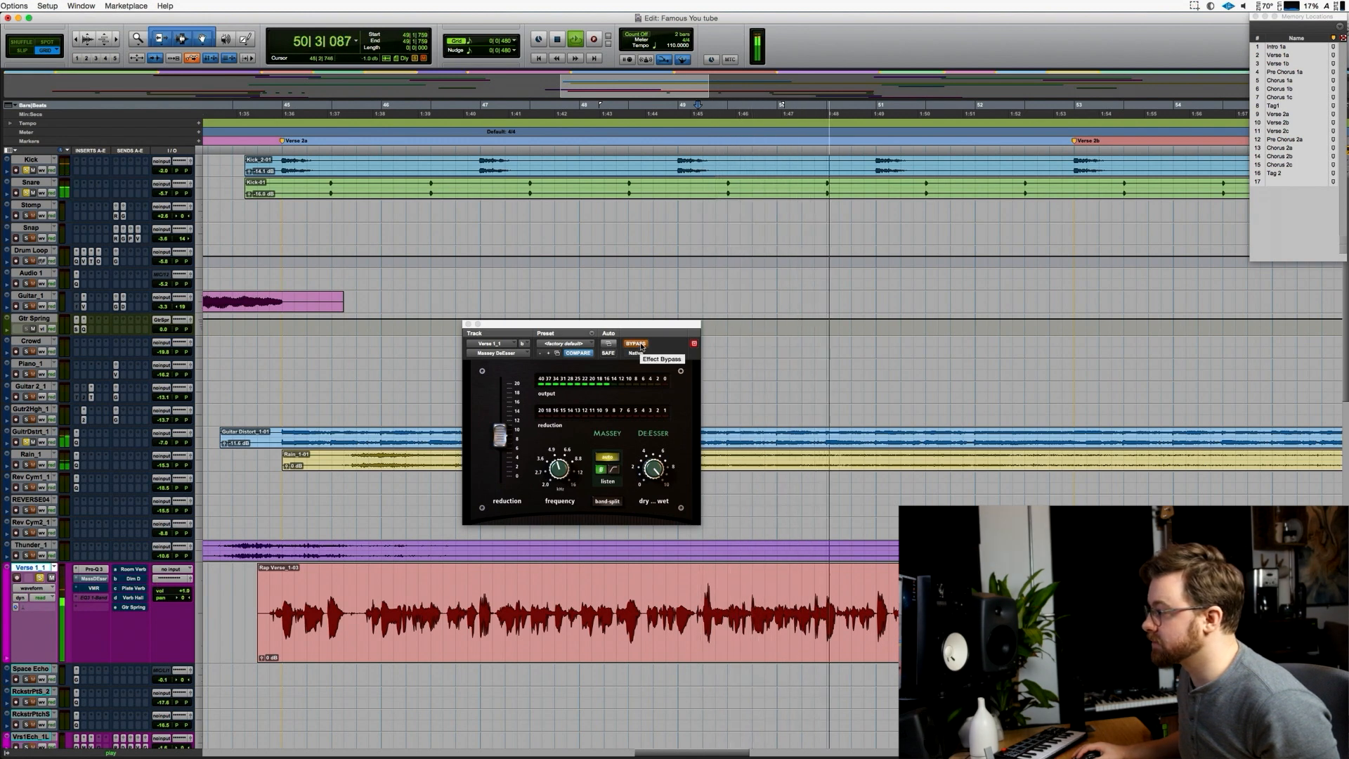
key(space)
key(space)
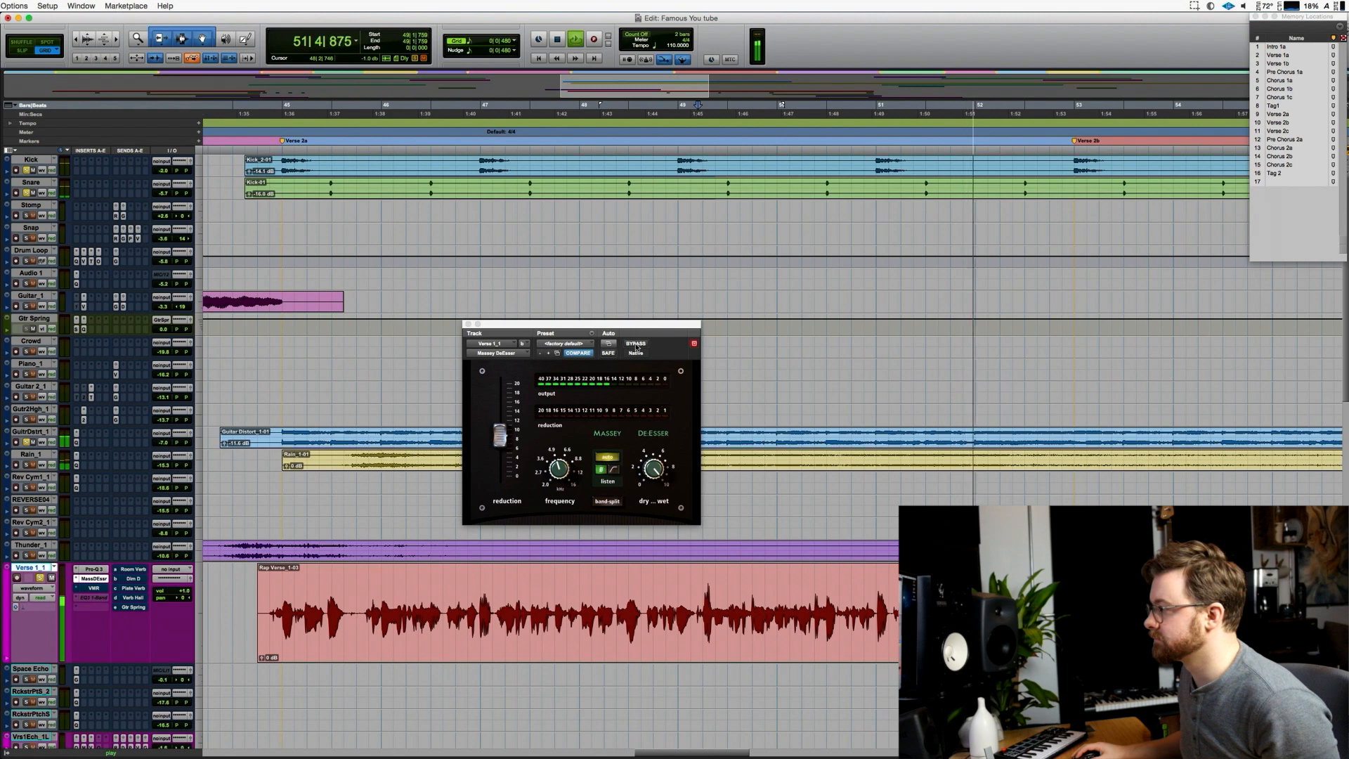
key(space)
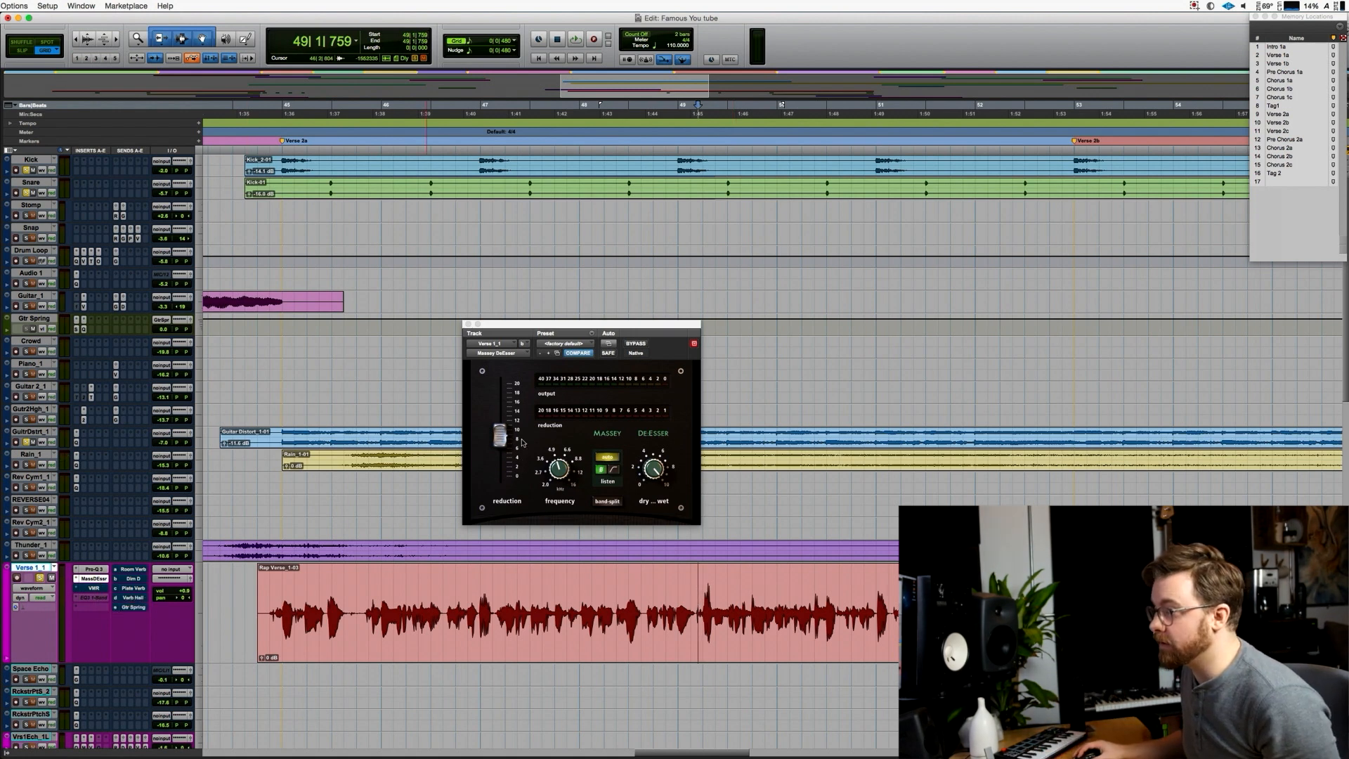
Open the Virtual Mix Rack on Verse 1_1, move its window clear of the webcam area and take it out of bypass.
click(94, 590)
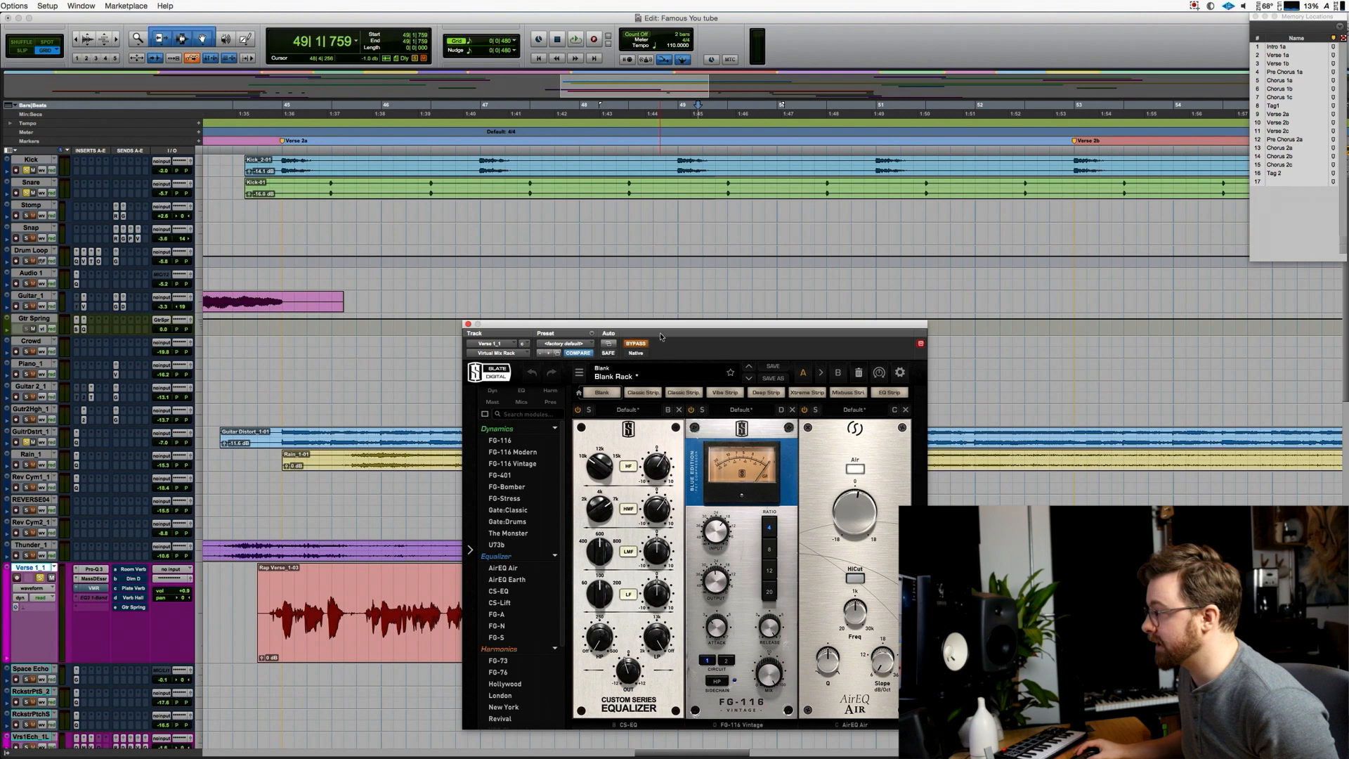
drag(662, 329, 552, 230)
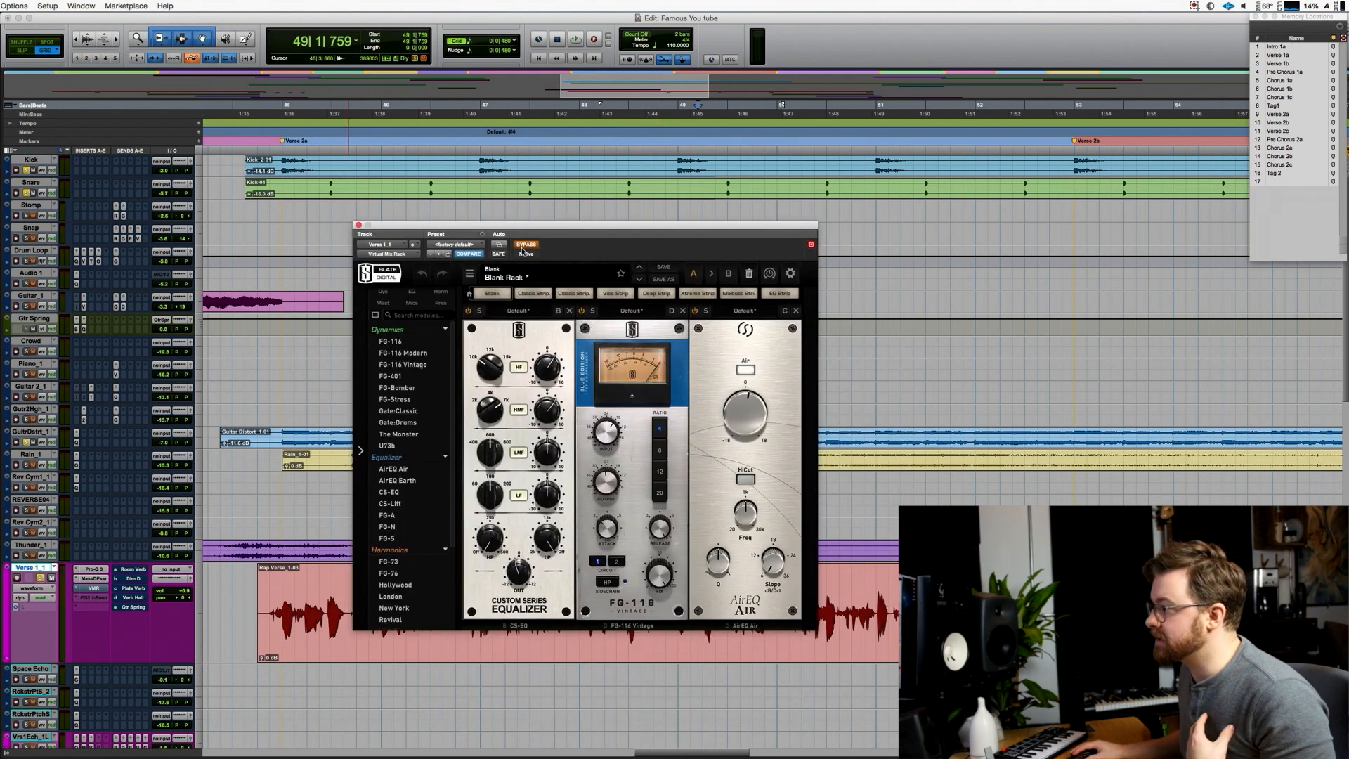
click(524, 247)
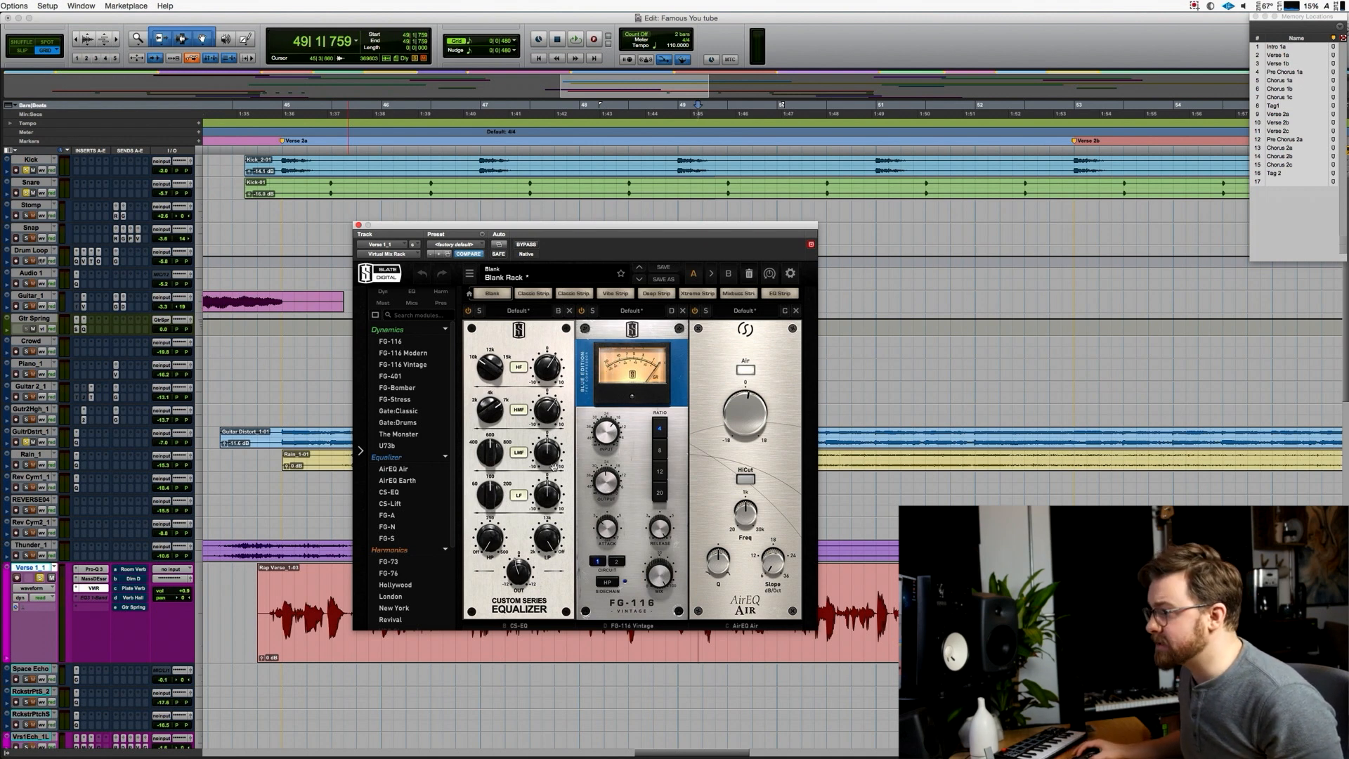
Play the vocal from bar 49 while switching the FG-116 Vintage compressor module off and on to compare.
key(space)
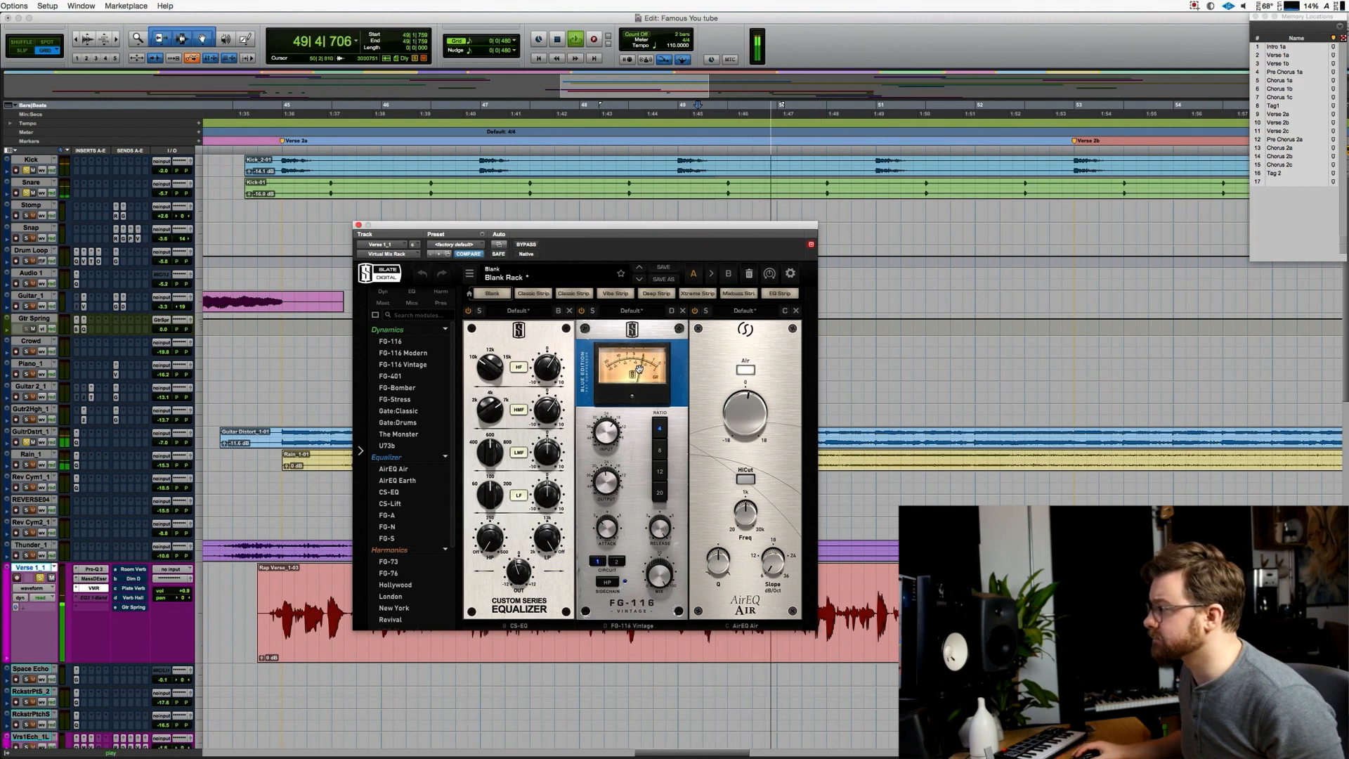
click(580, 311)
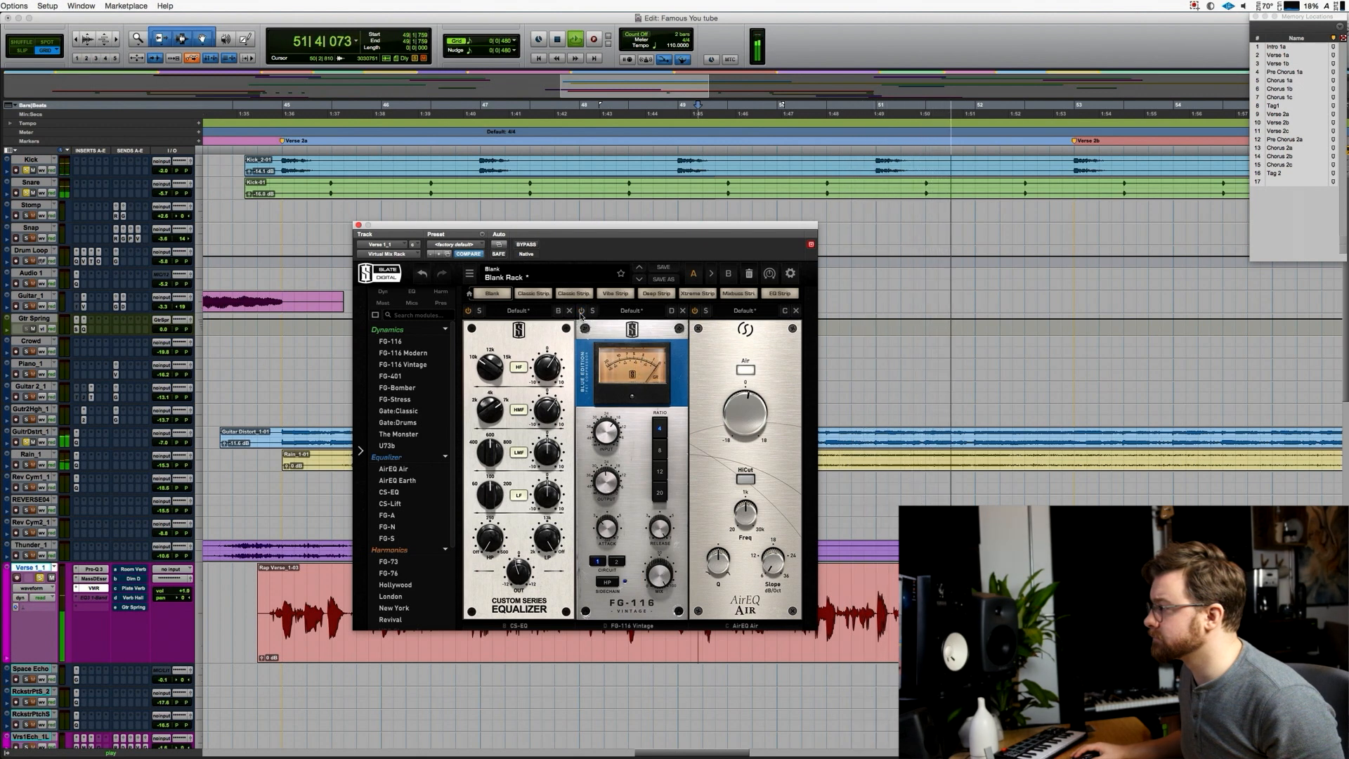
click(581, 311)
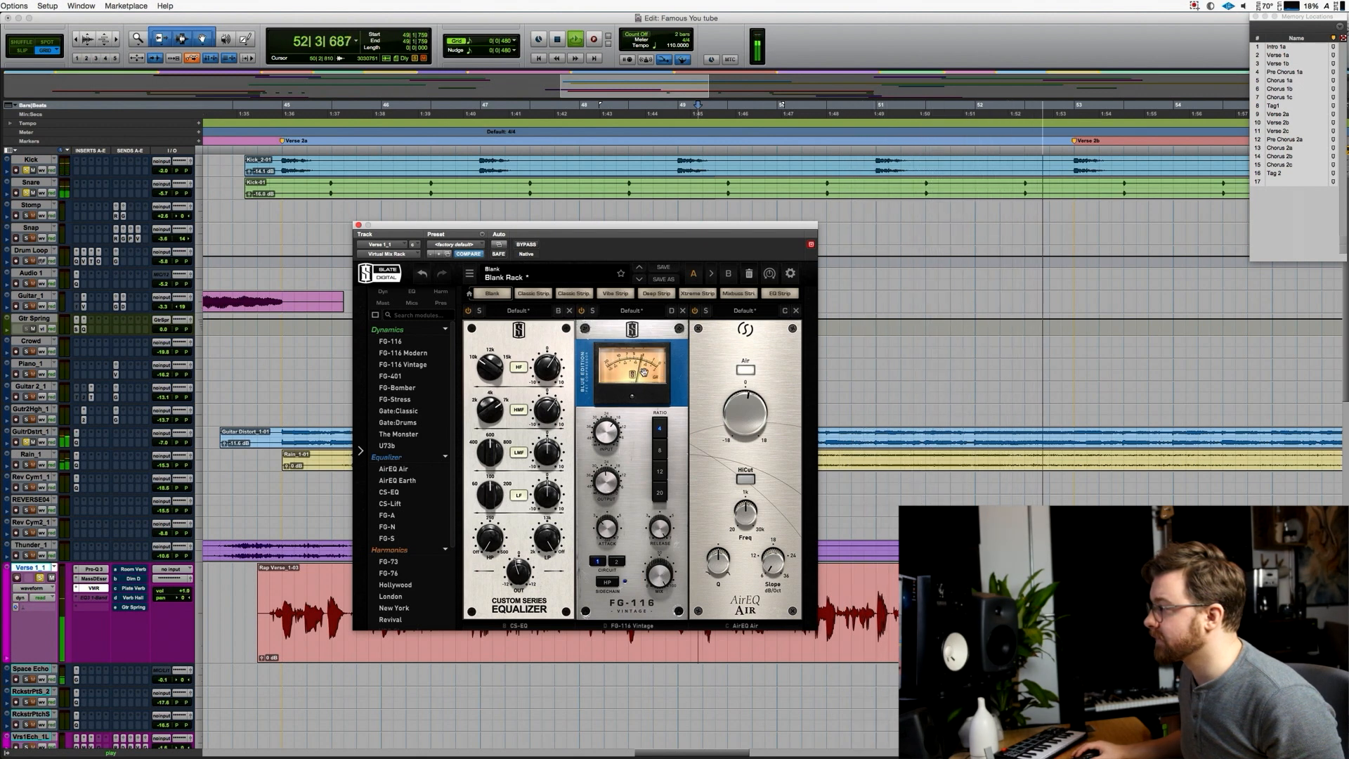
key(space)
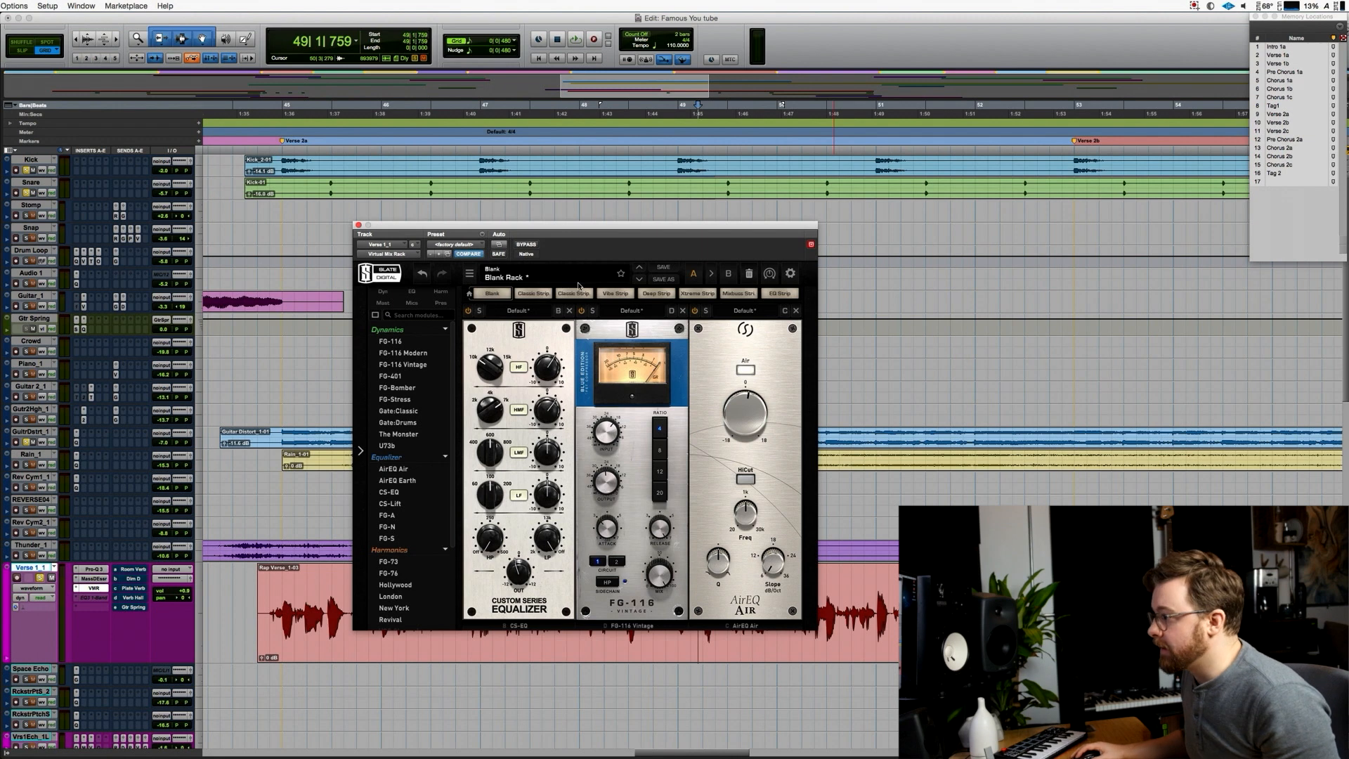
Play the vocal from bar 49 to compare the Virtual Mix Rack processing bypassed and active, and close the plug-in.
key(space)
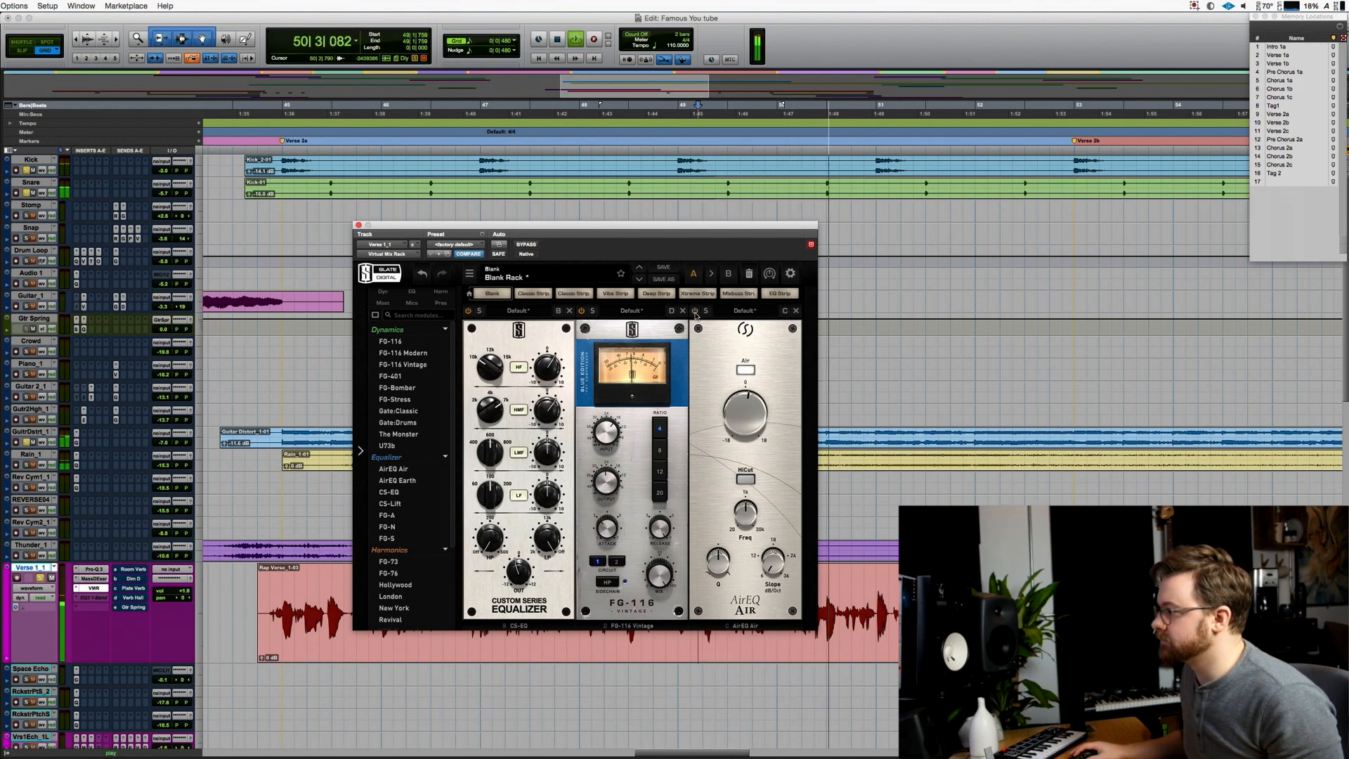
key(space)
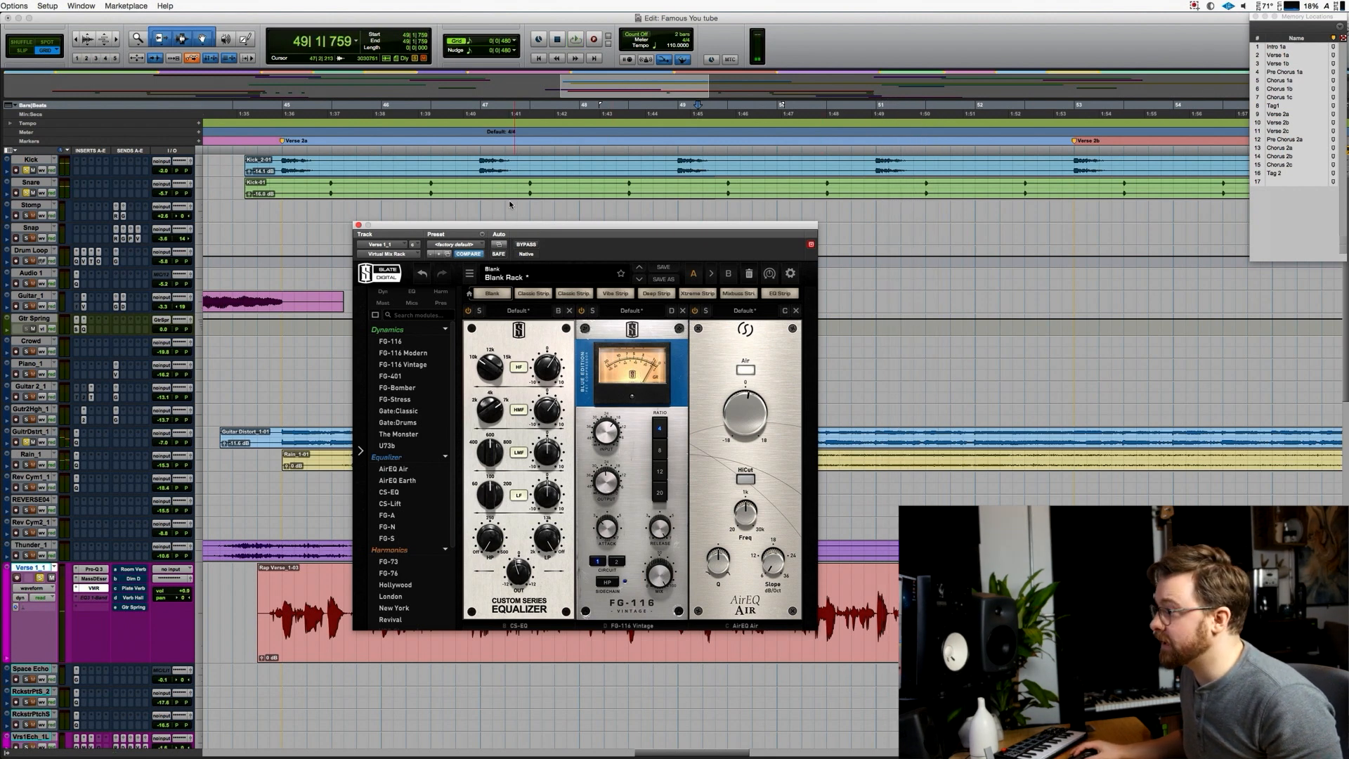
click(529, 246)
key(space)
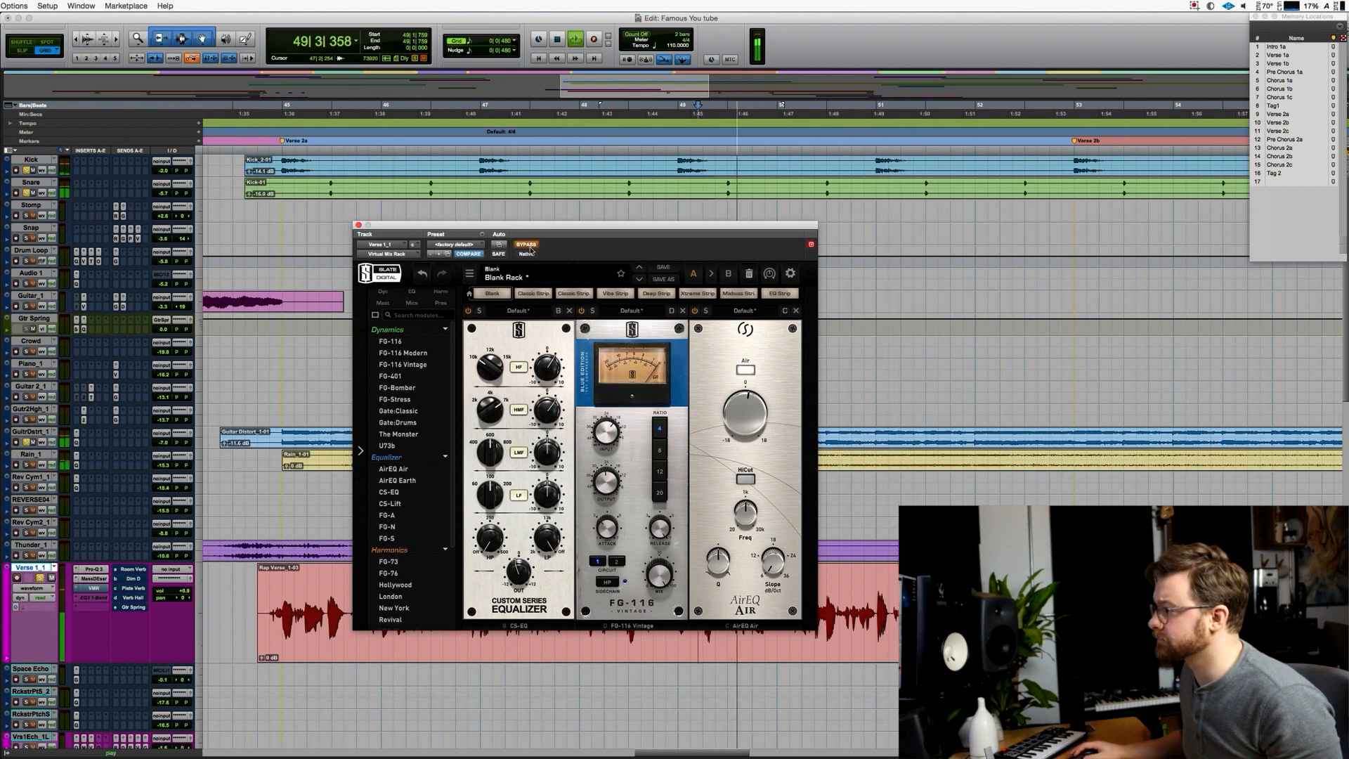
click(530, 247)
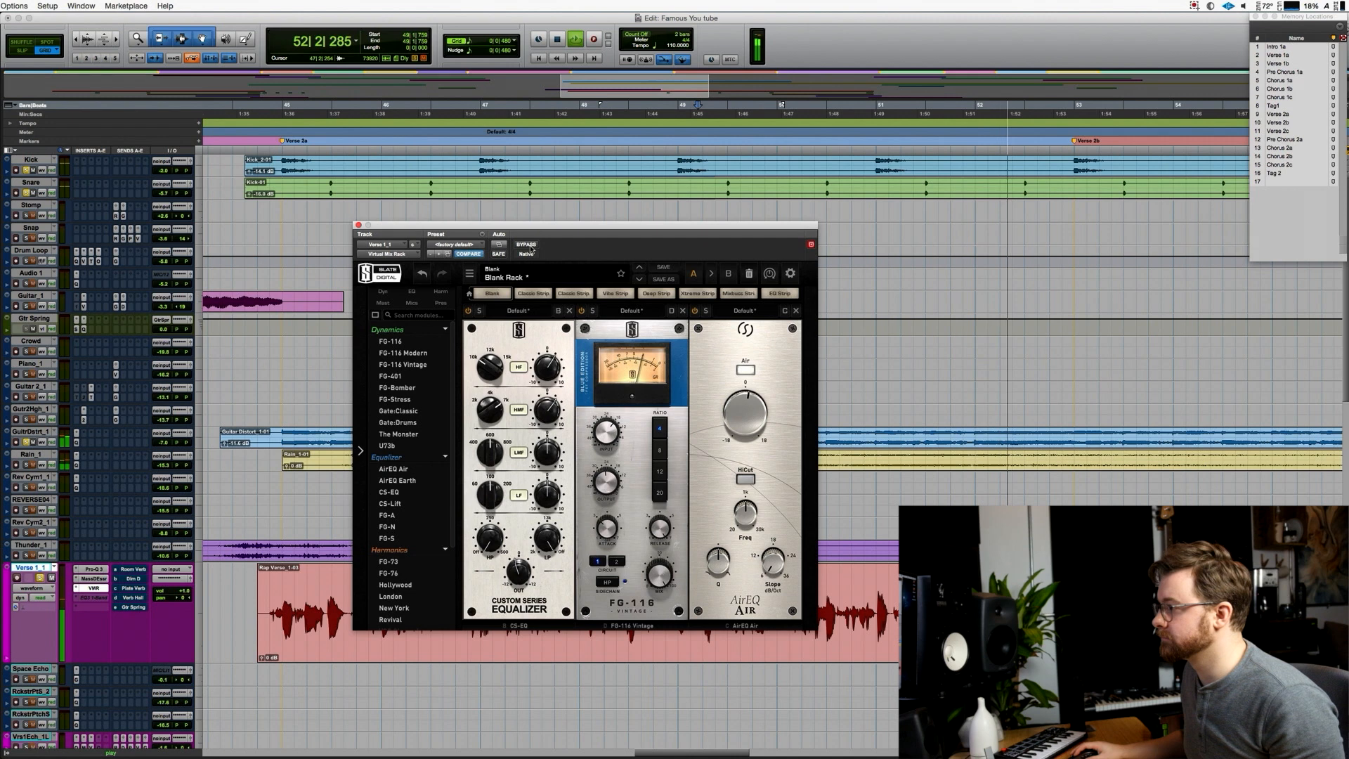
key(space)
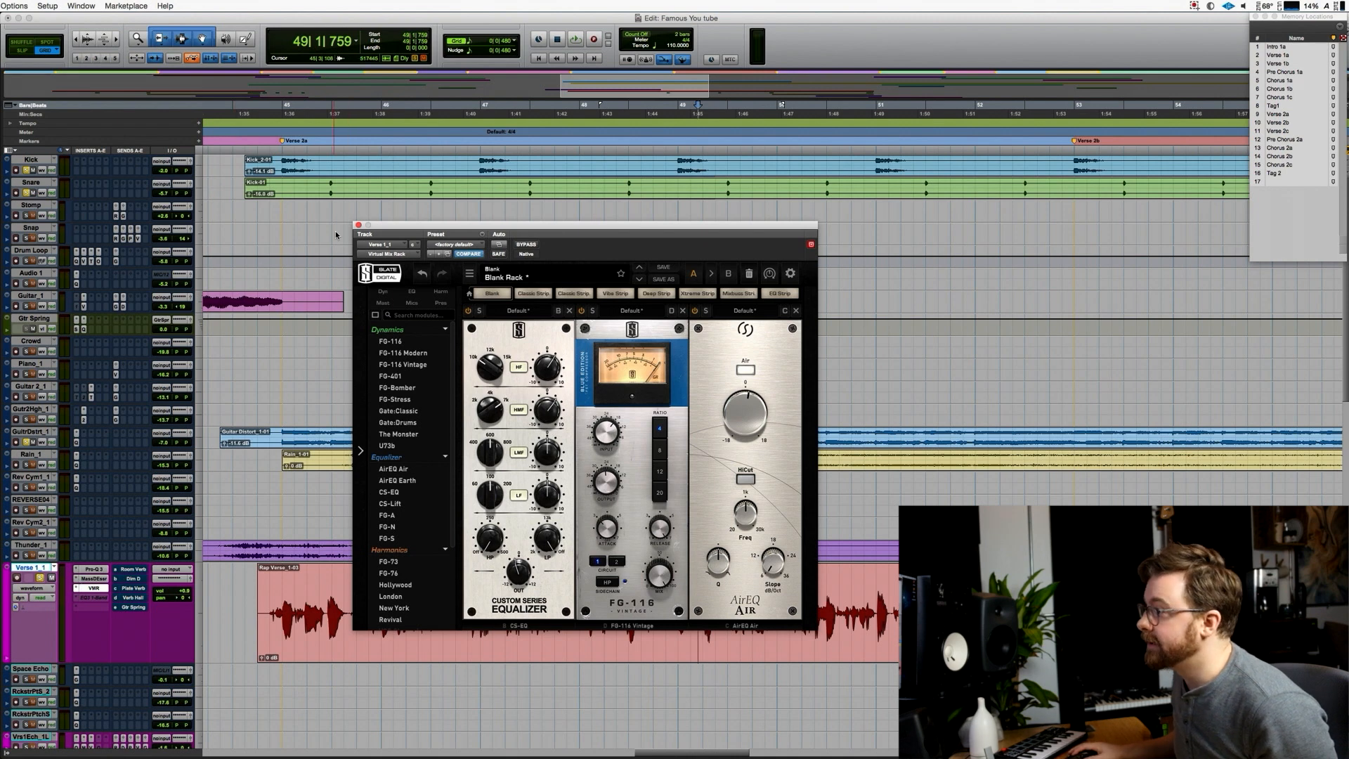
click(359, 226)
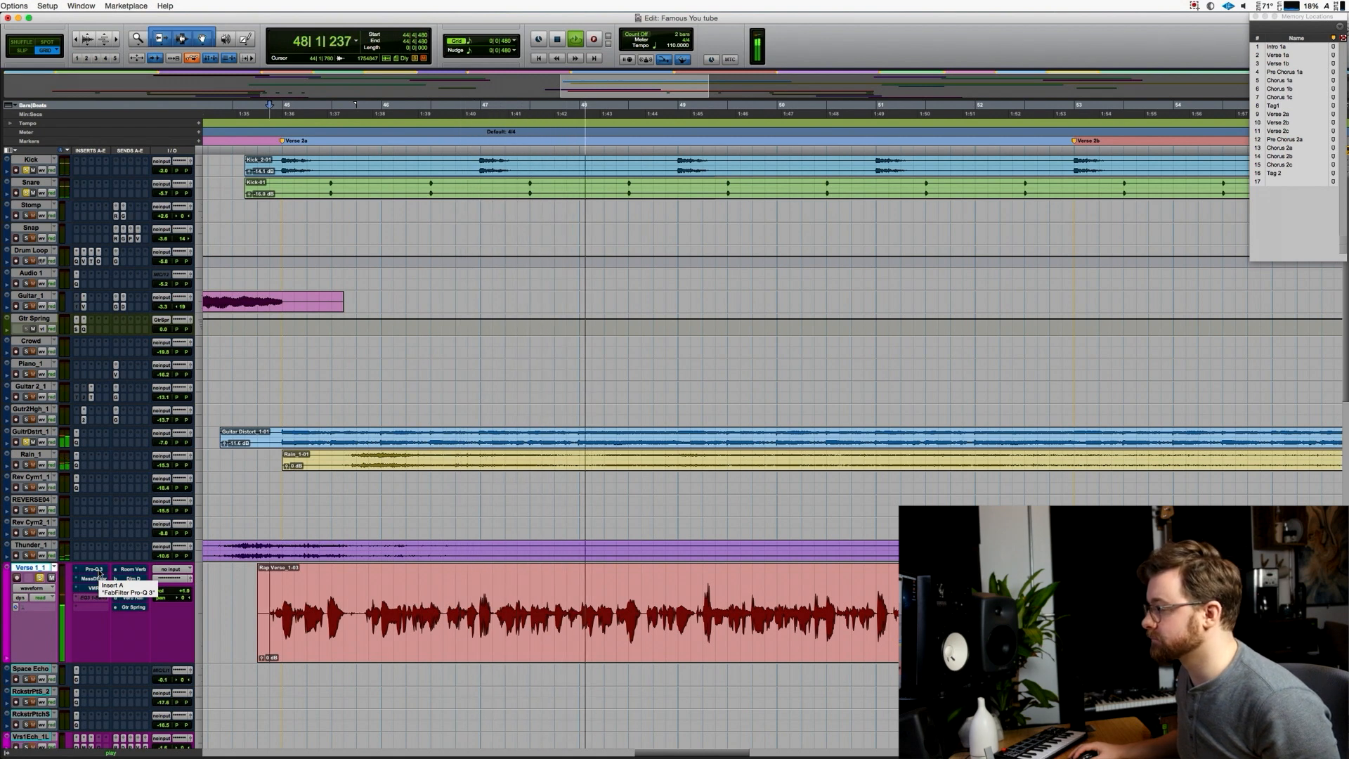
Play the verse from bar 44 and compare Verse 1_1 with its whole insert chain bypassed and active.
key(space)
key(space)
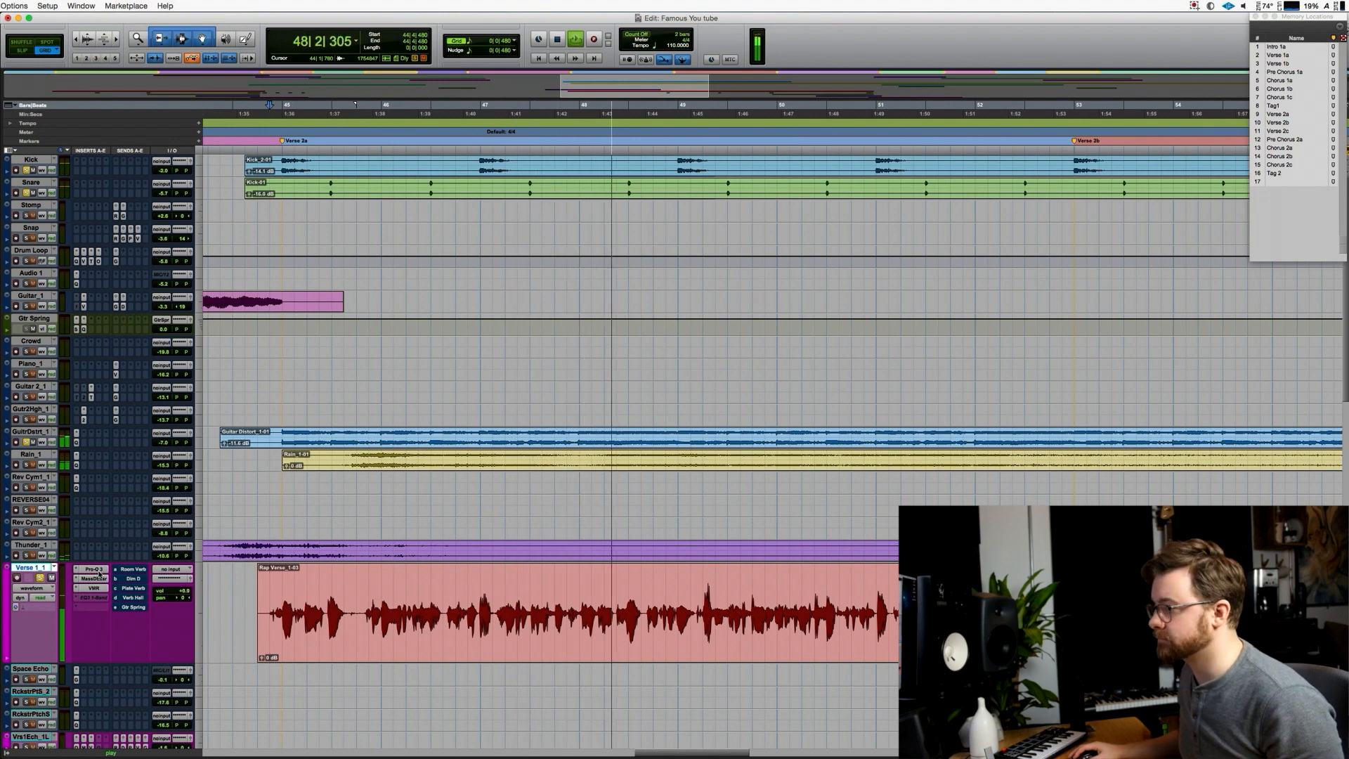
key(space)
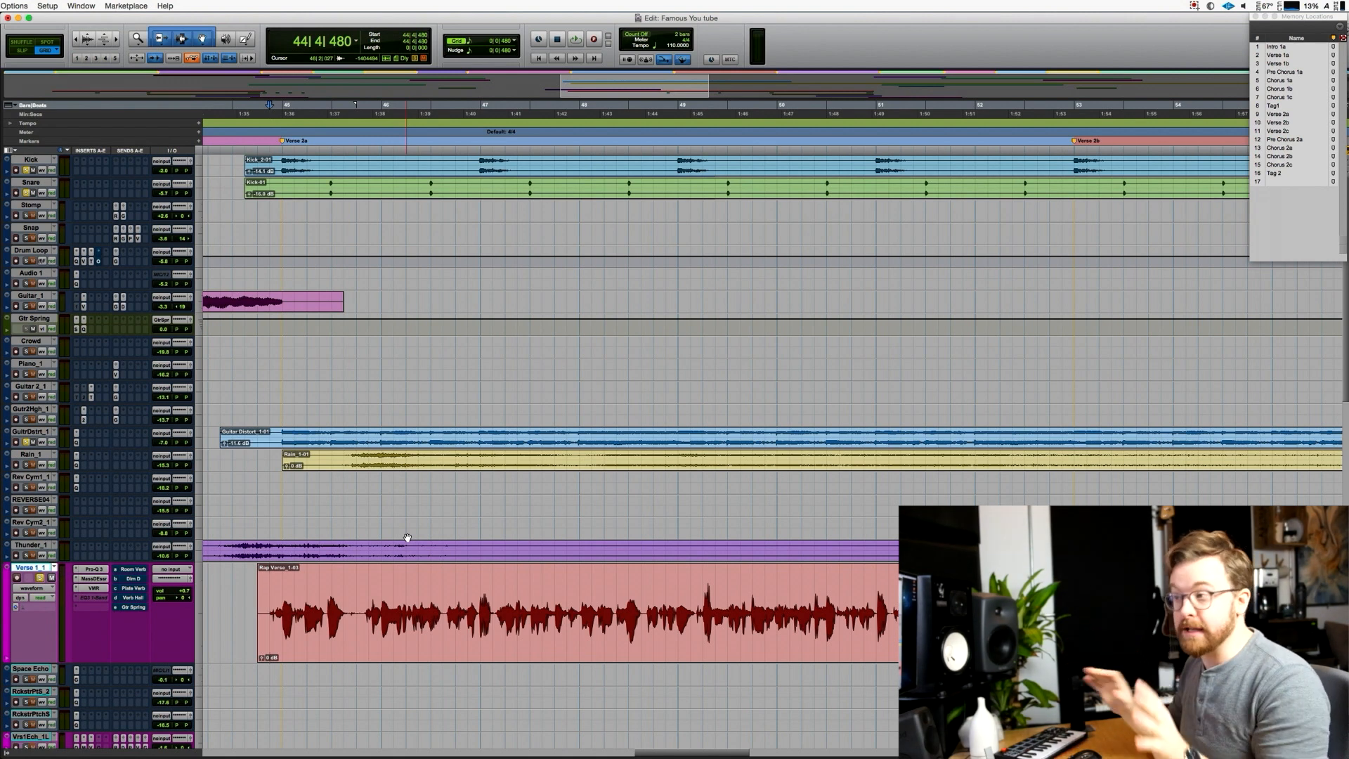
key(space)
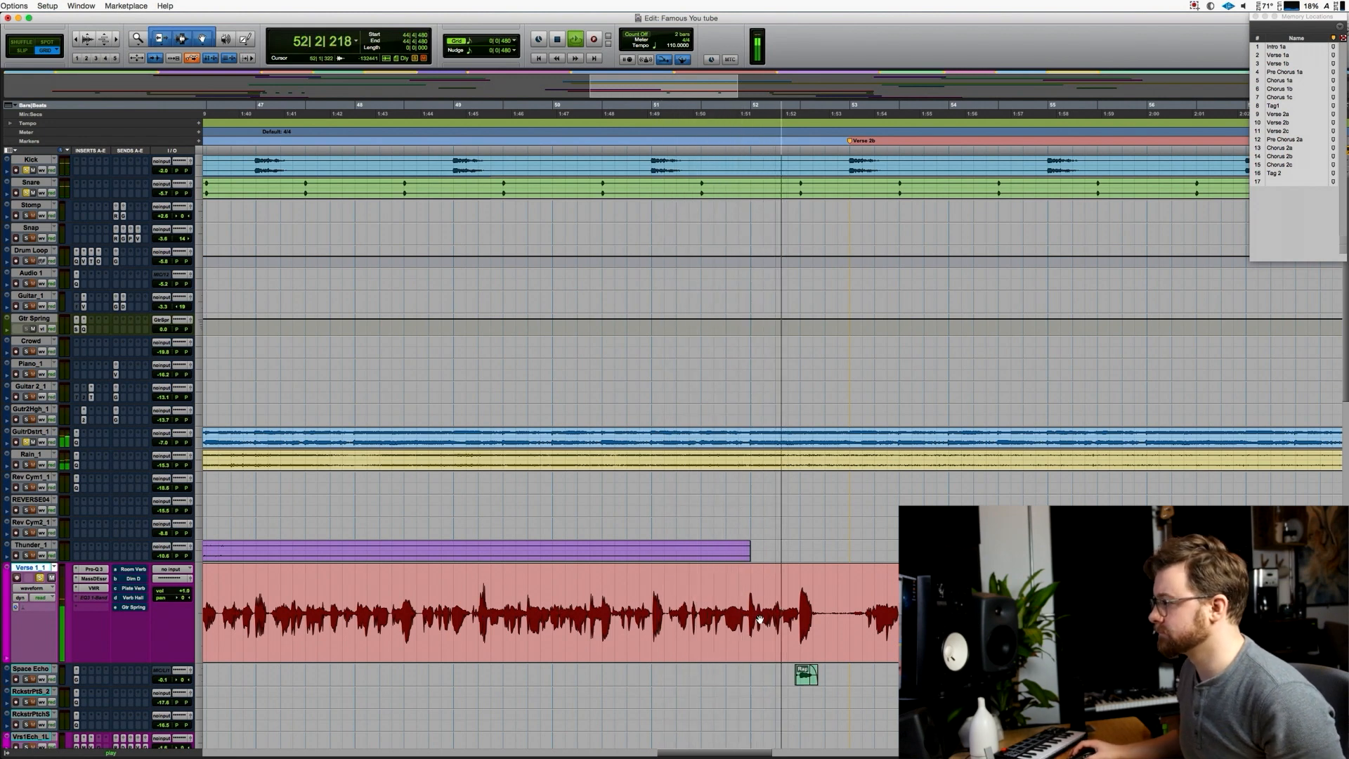
key(space)
scroll(464, 623, left, 2)
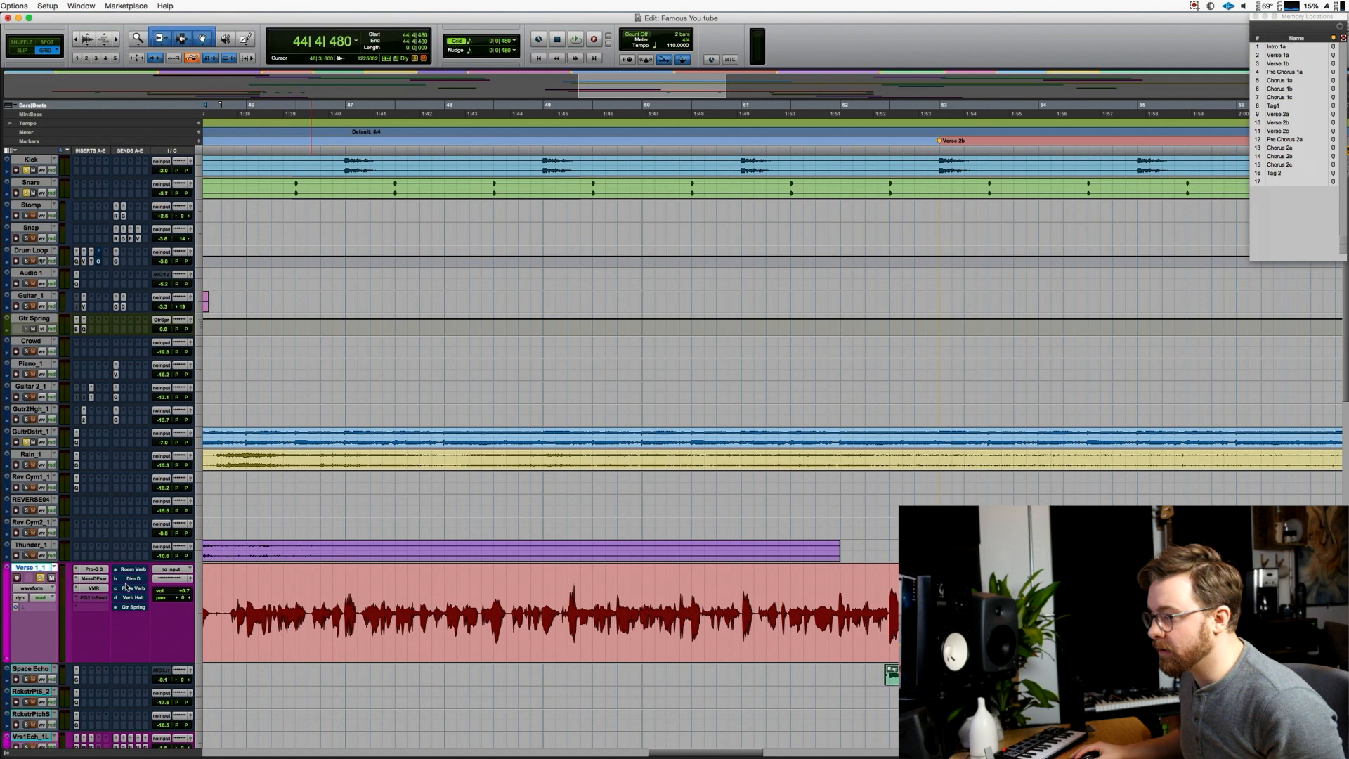
Switch to the Mix window, inspect the ValhallaVintageVerb settings on the Verb Room track, and close the plug-in.
key(super+equal)
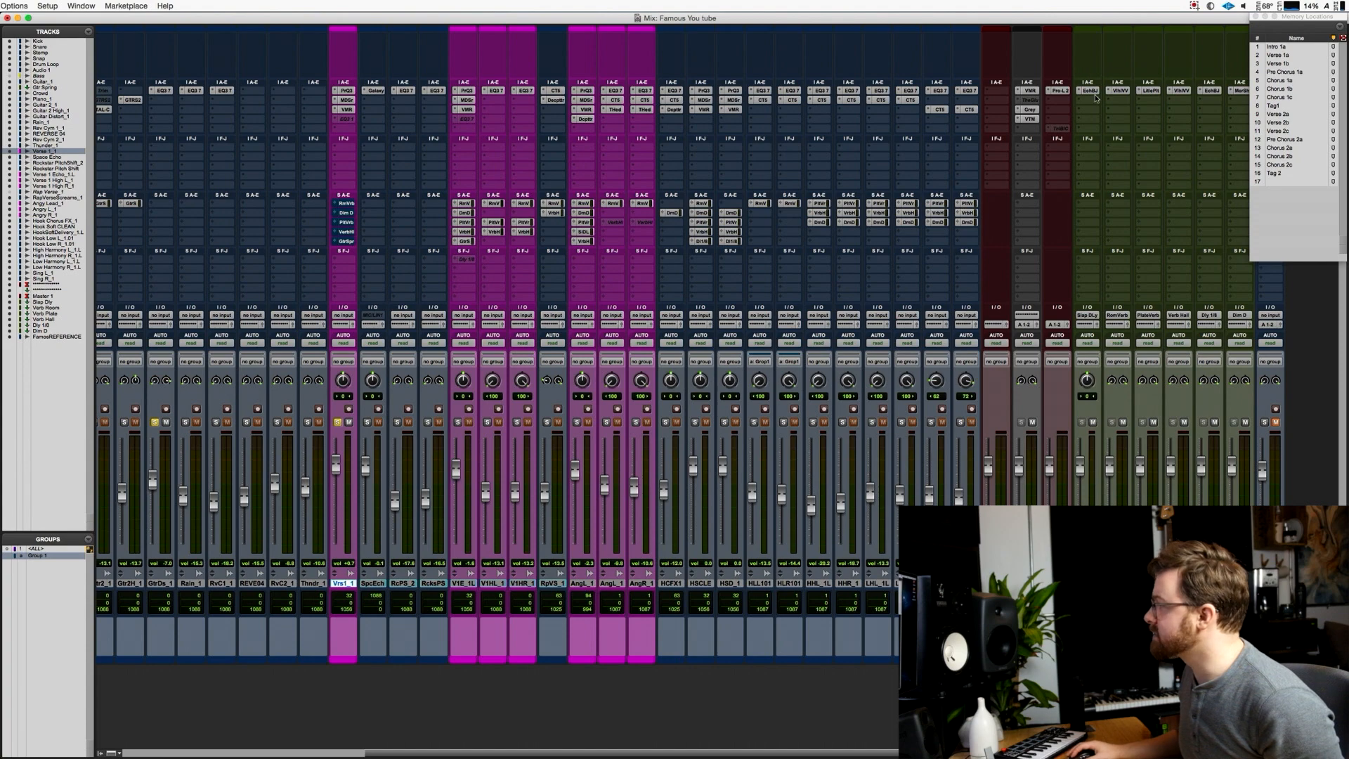
scroll(345, 141, left, 10)
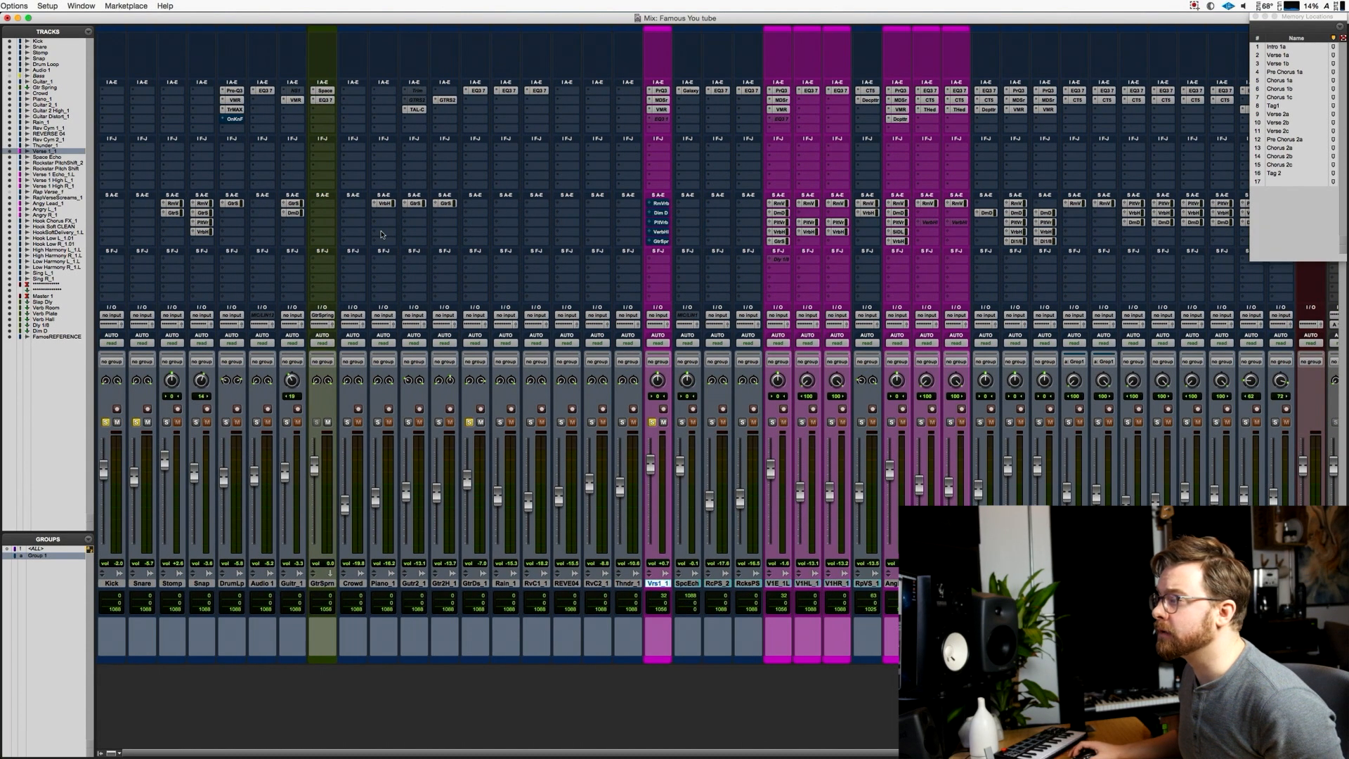
scroll(382, 234, right, 10)
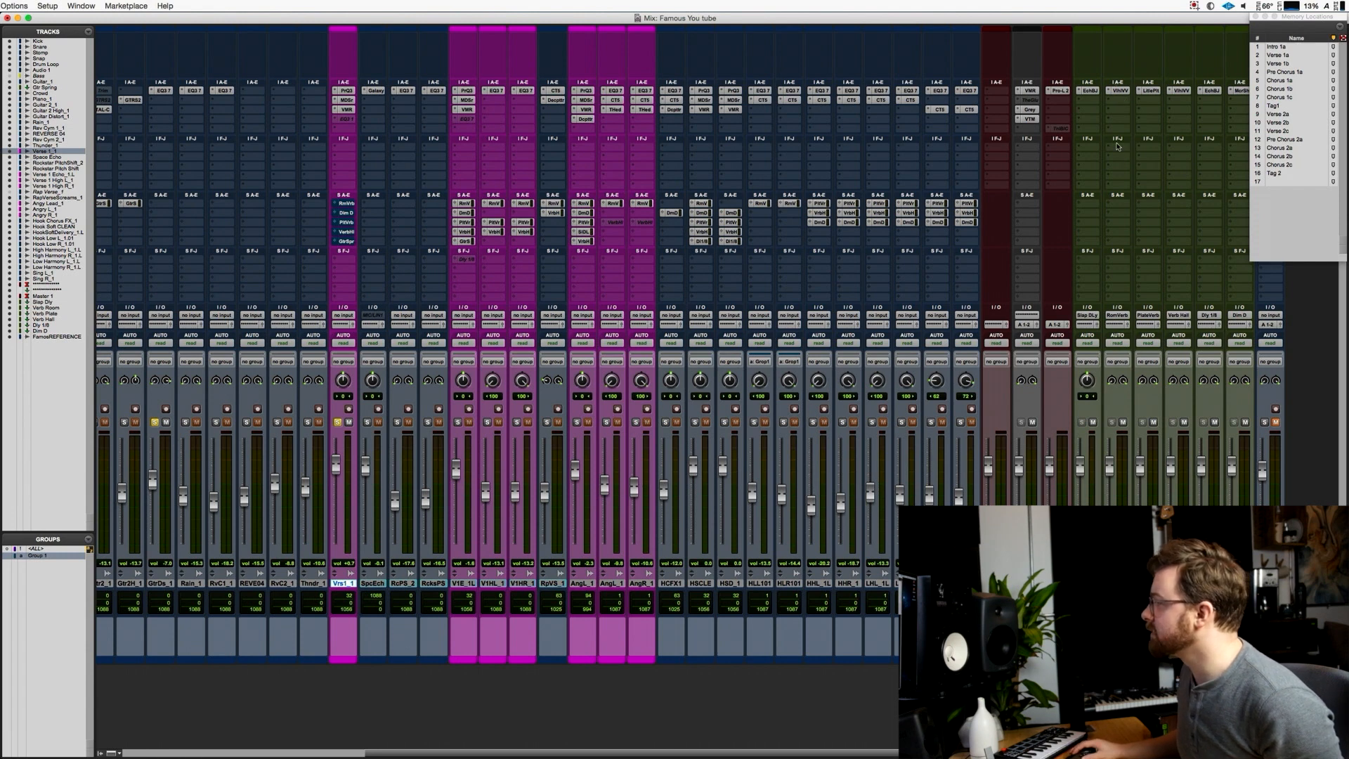
click(1117, 90)
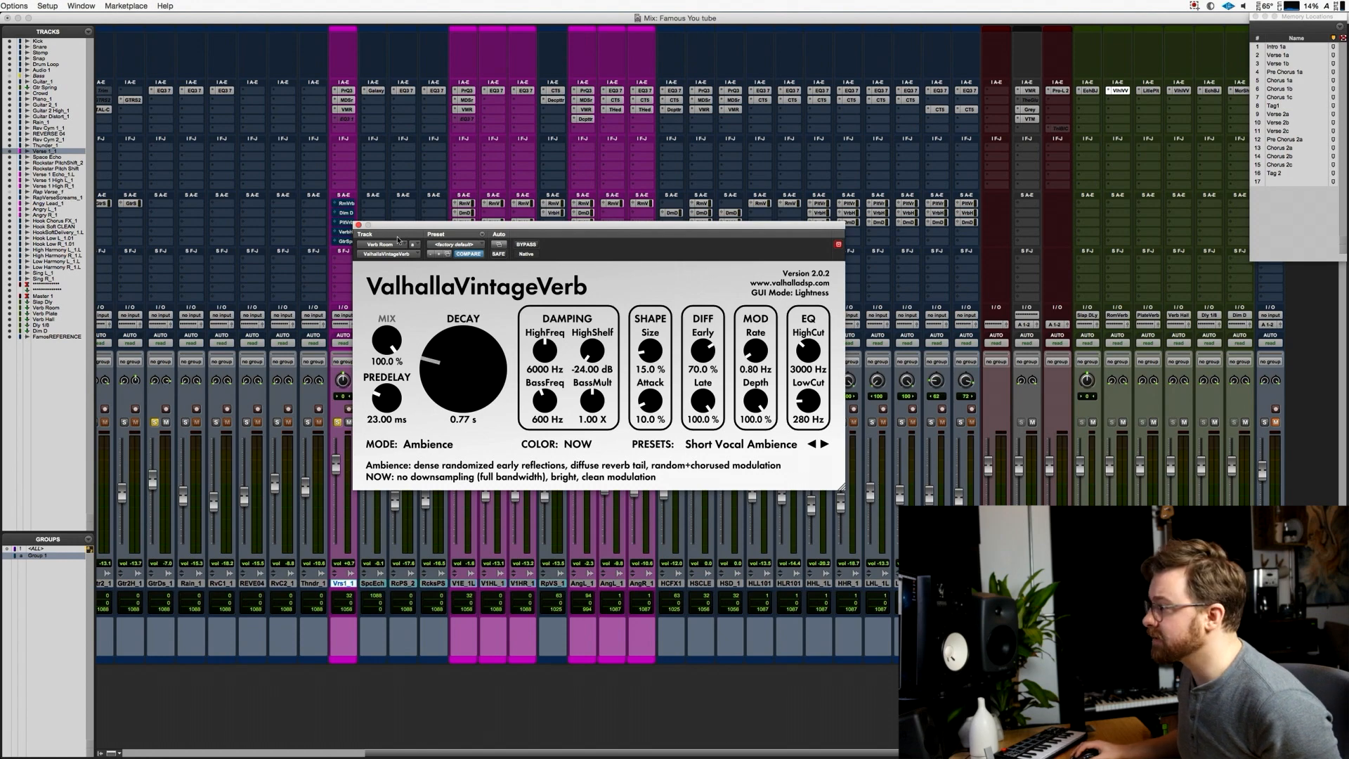
click(359, 224)
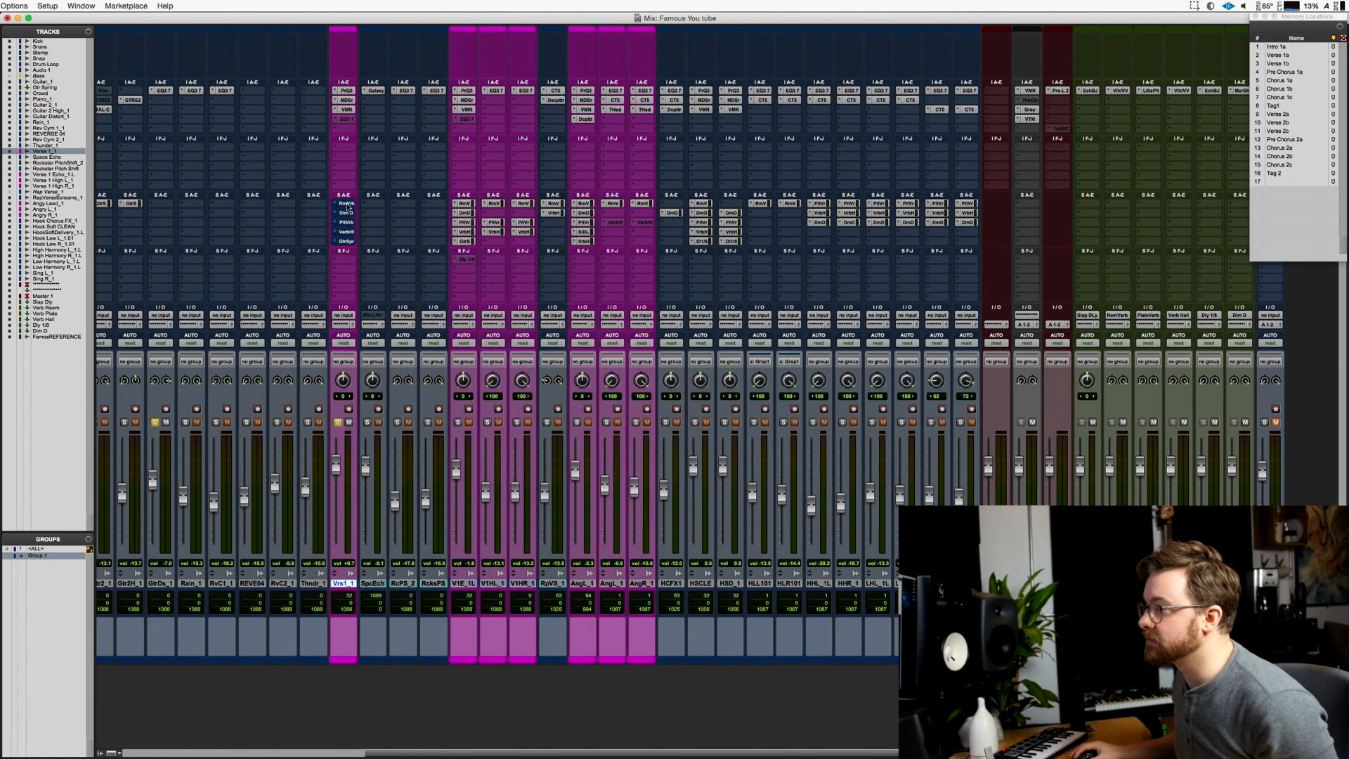
Activate the Room Verb send on Verse 1_1 during playback and audition it with its level raised.
key(space)
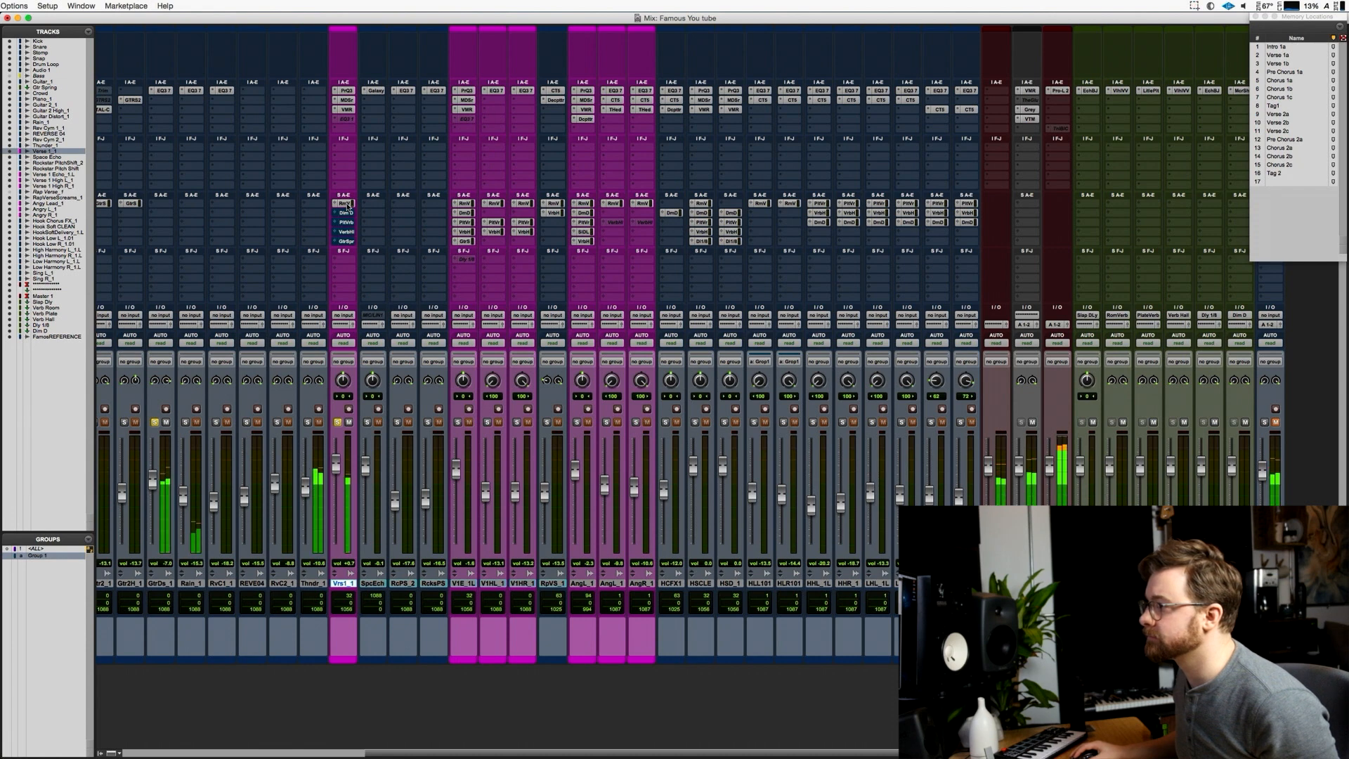
click(345, 204)
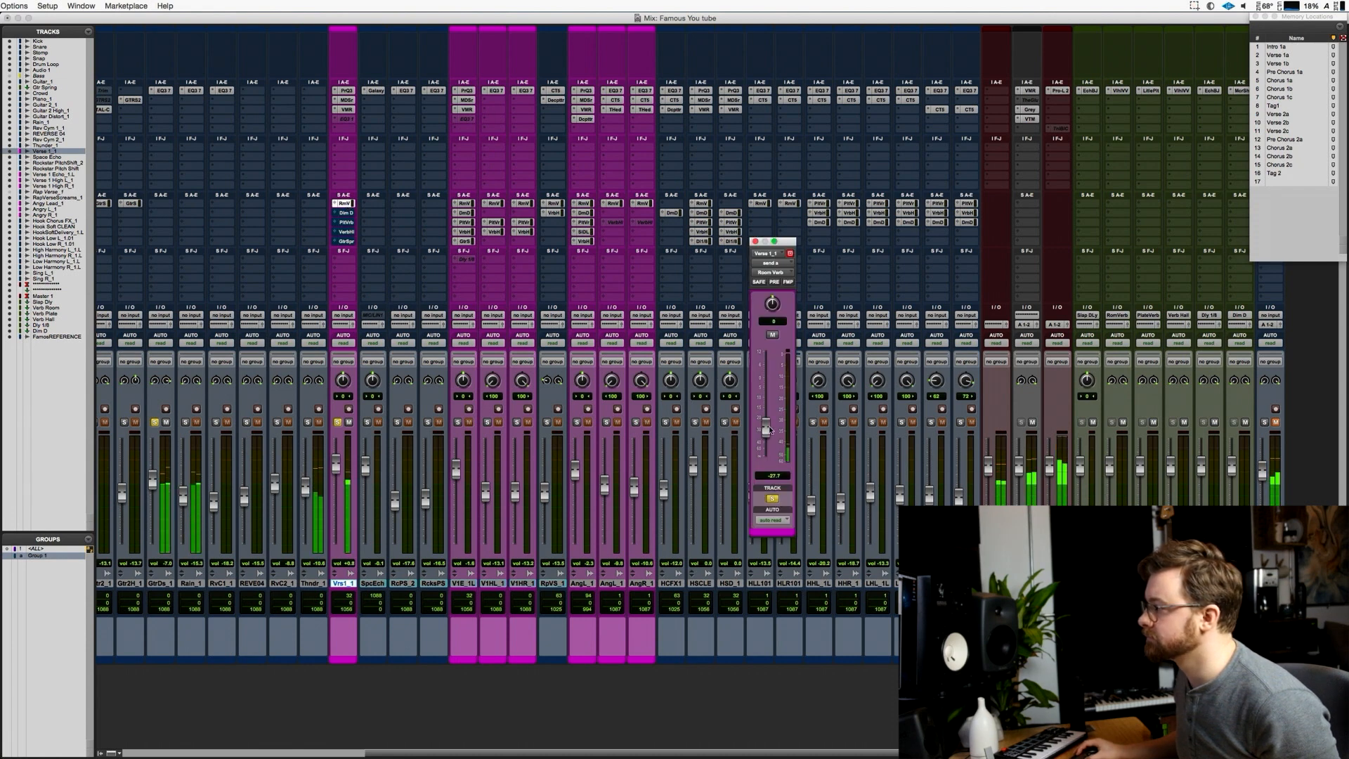
drag(767, 427, 765, 384)
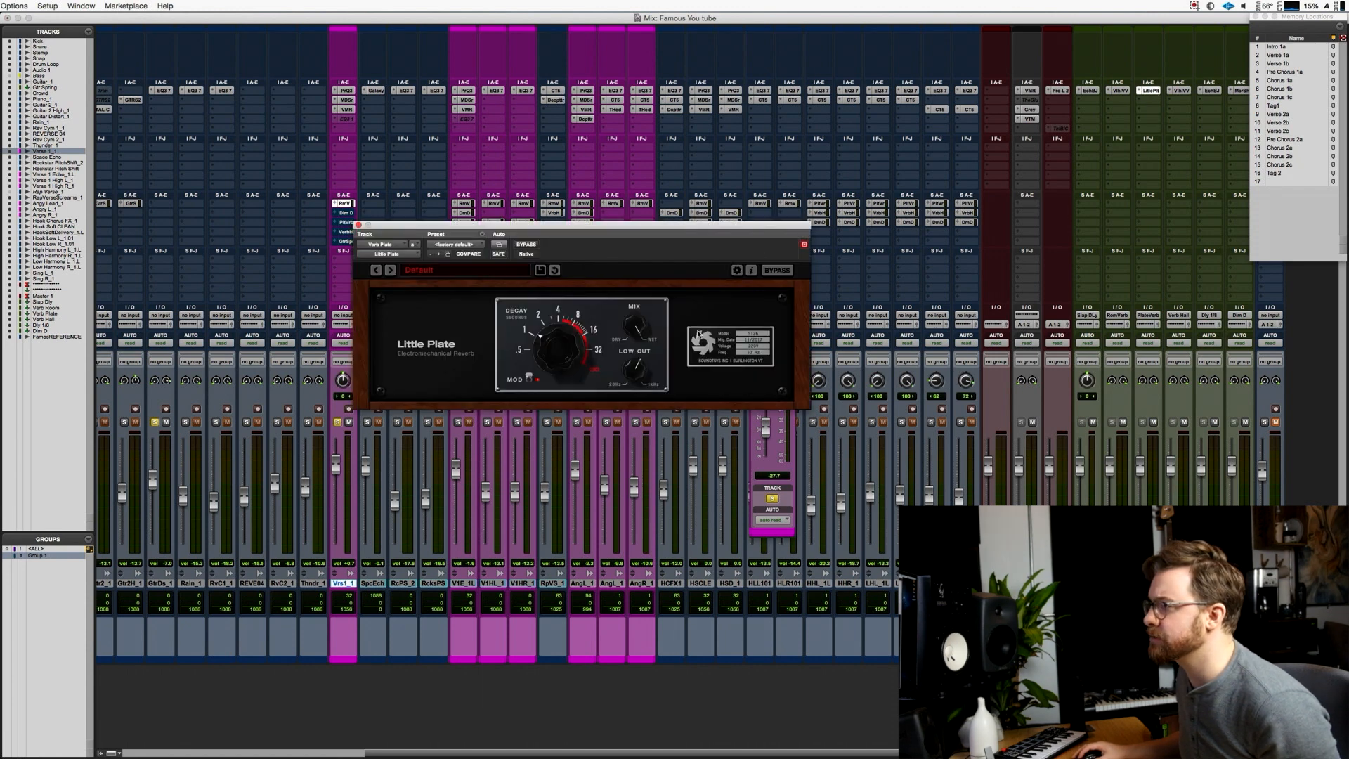
Close the Little Plate plug-in, then activate the Plate Verb send on Verse 1_1 and audition it raised during playback.
click(359, 225)
click(345, 222)
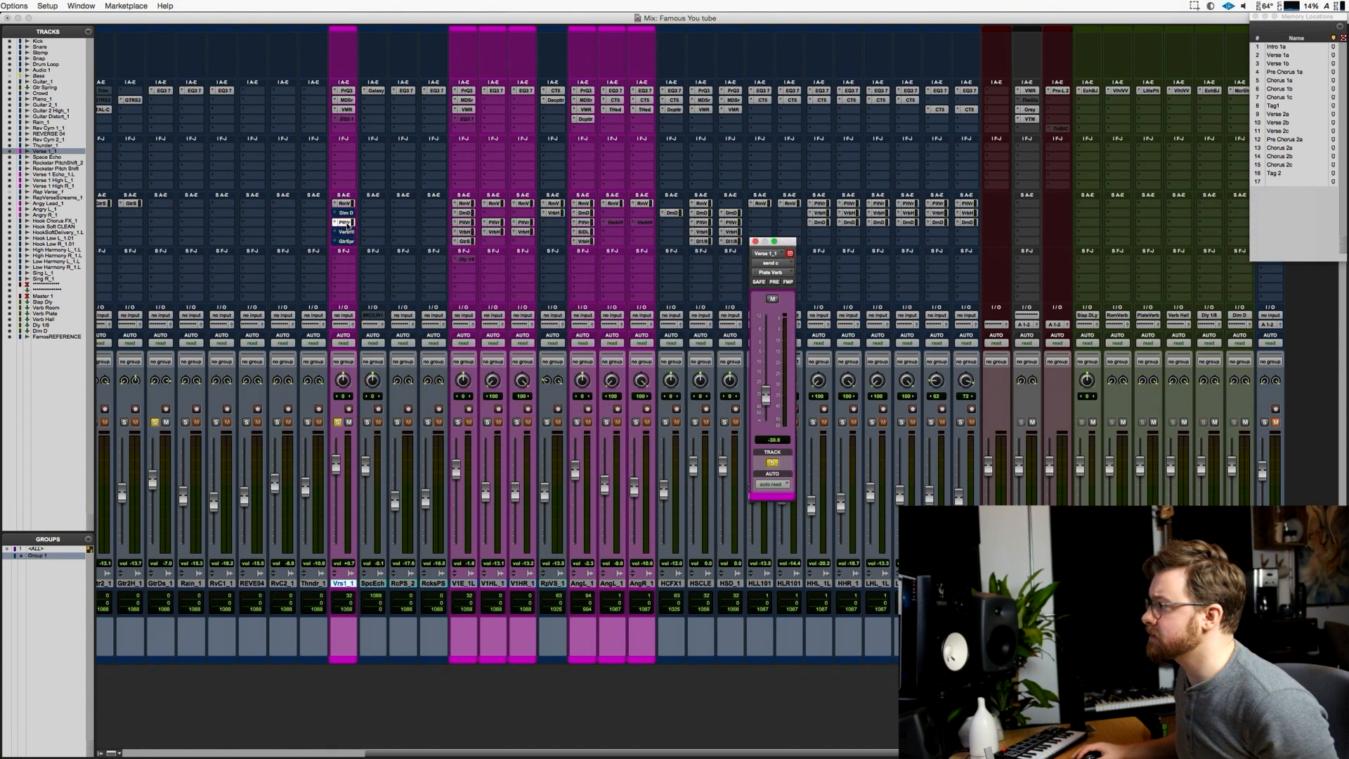
key(space)
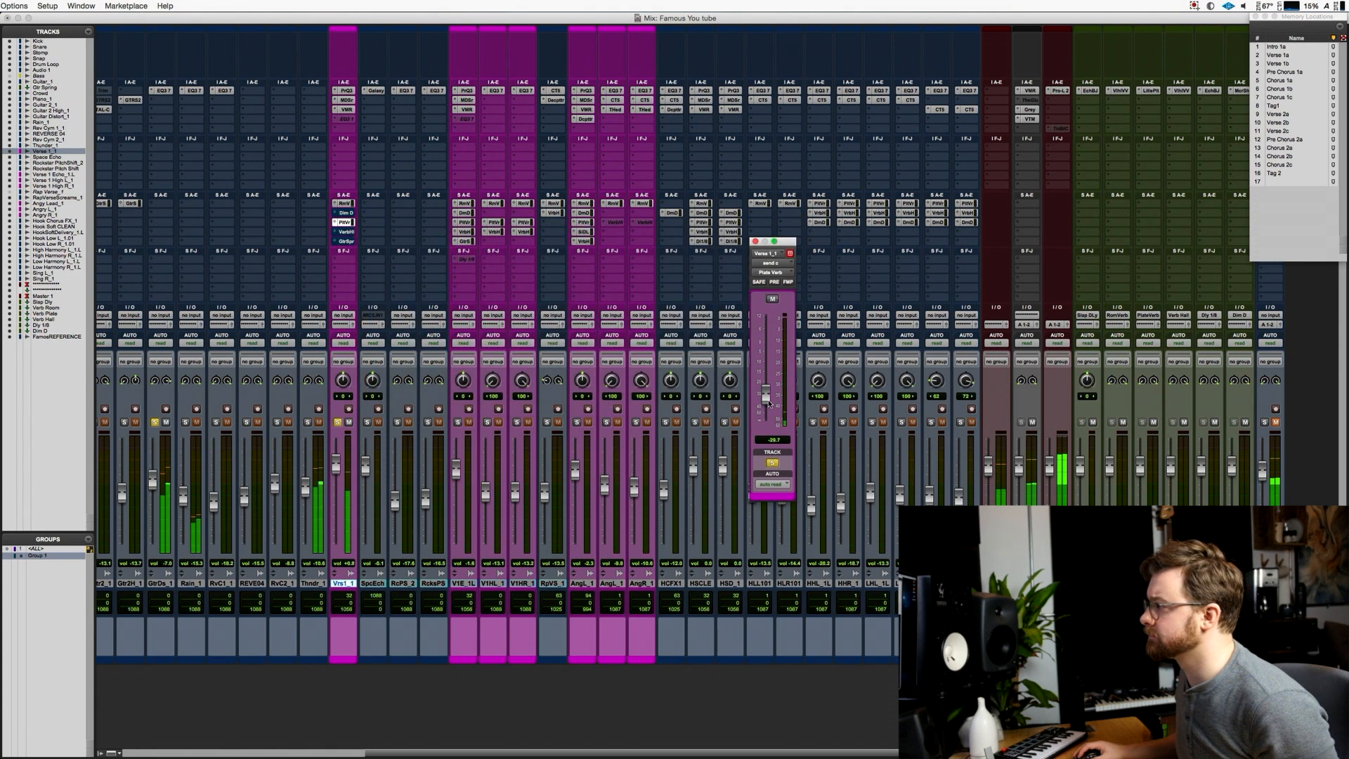
drag(770, 406, 767, 367)
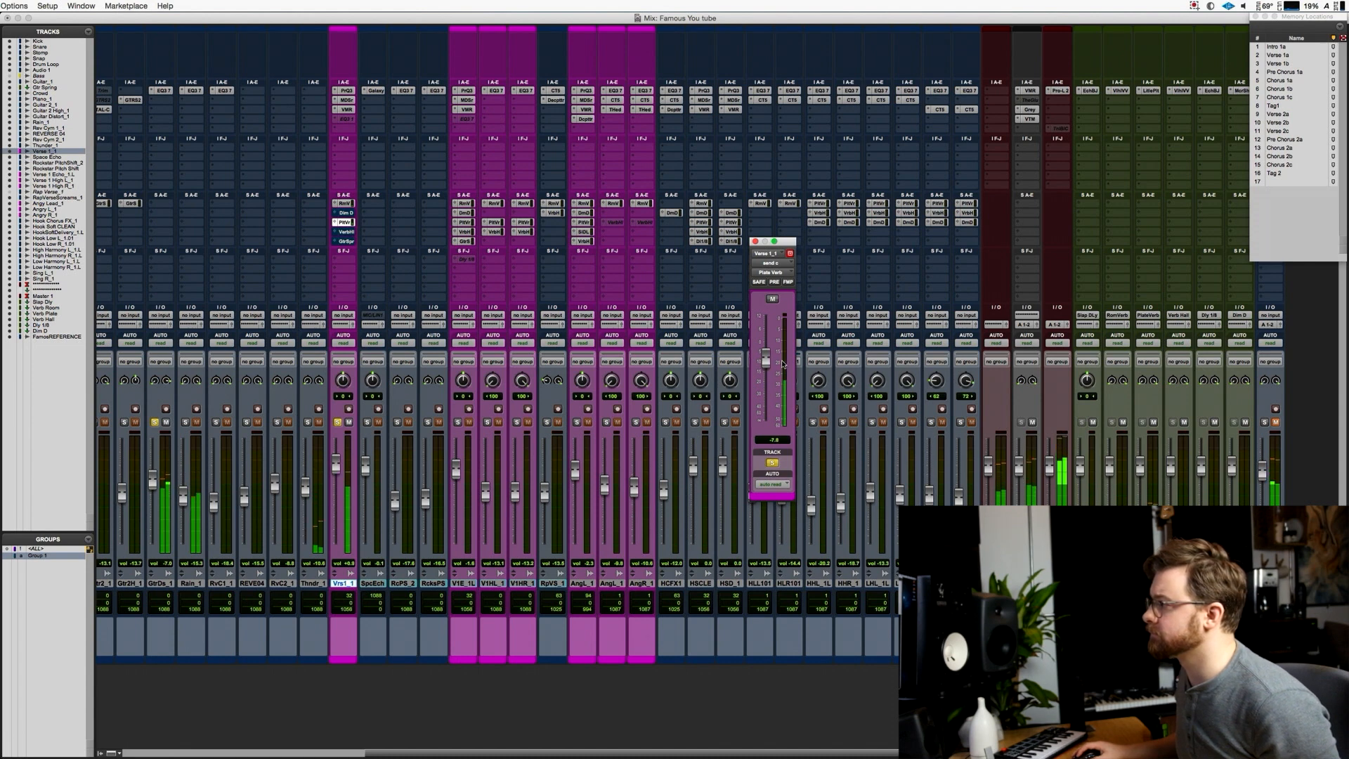
key(space)
Inspect the Verb Hall track's ValhallaVintageVerb, unmute the Verb Hall send on Verse 1_1 and audition it at a raised level.
click(1152, 91)
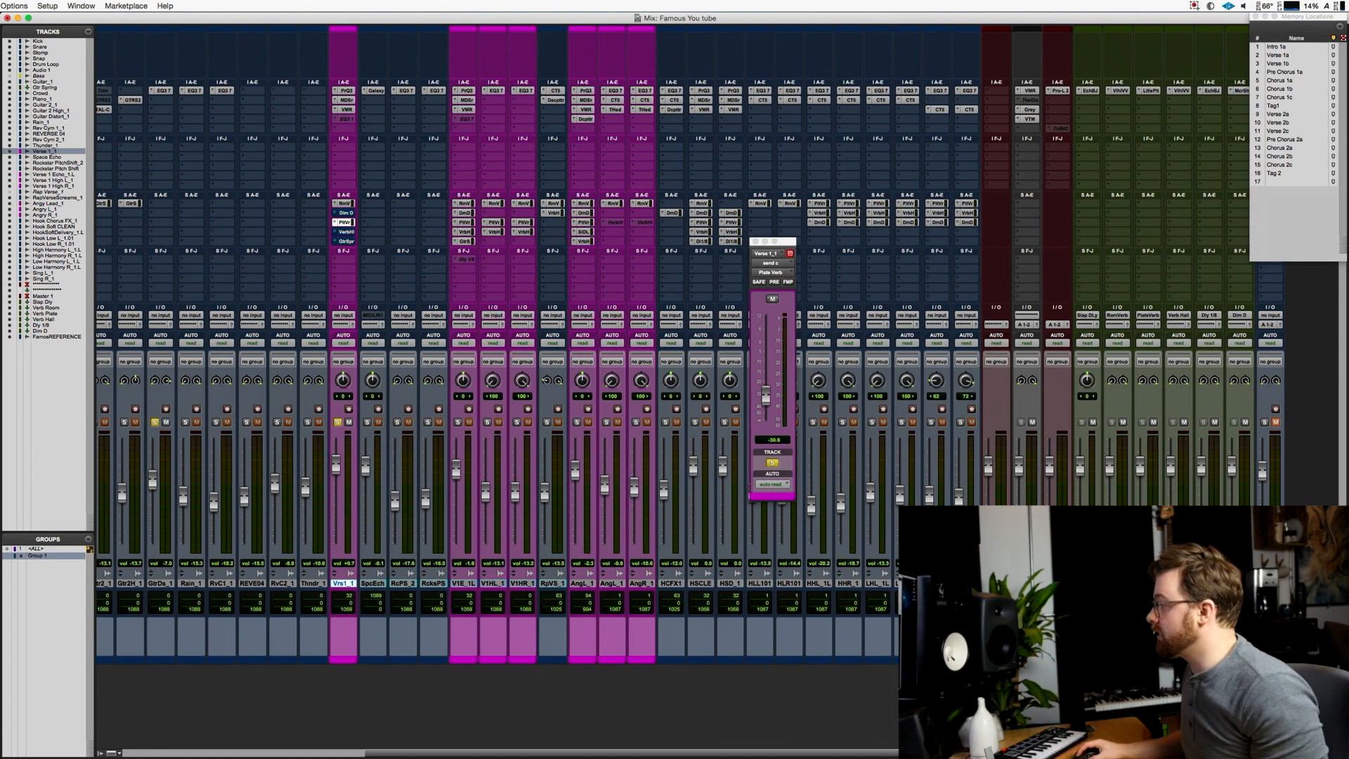
click(1182, 90)
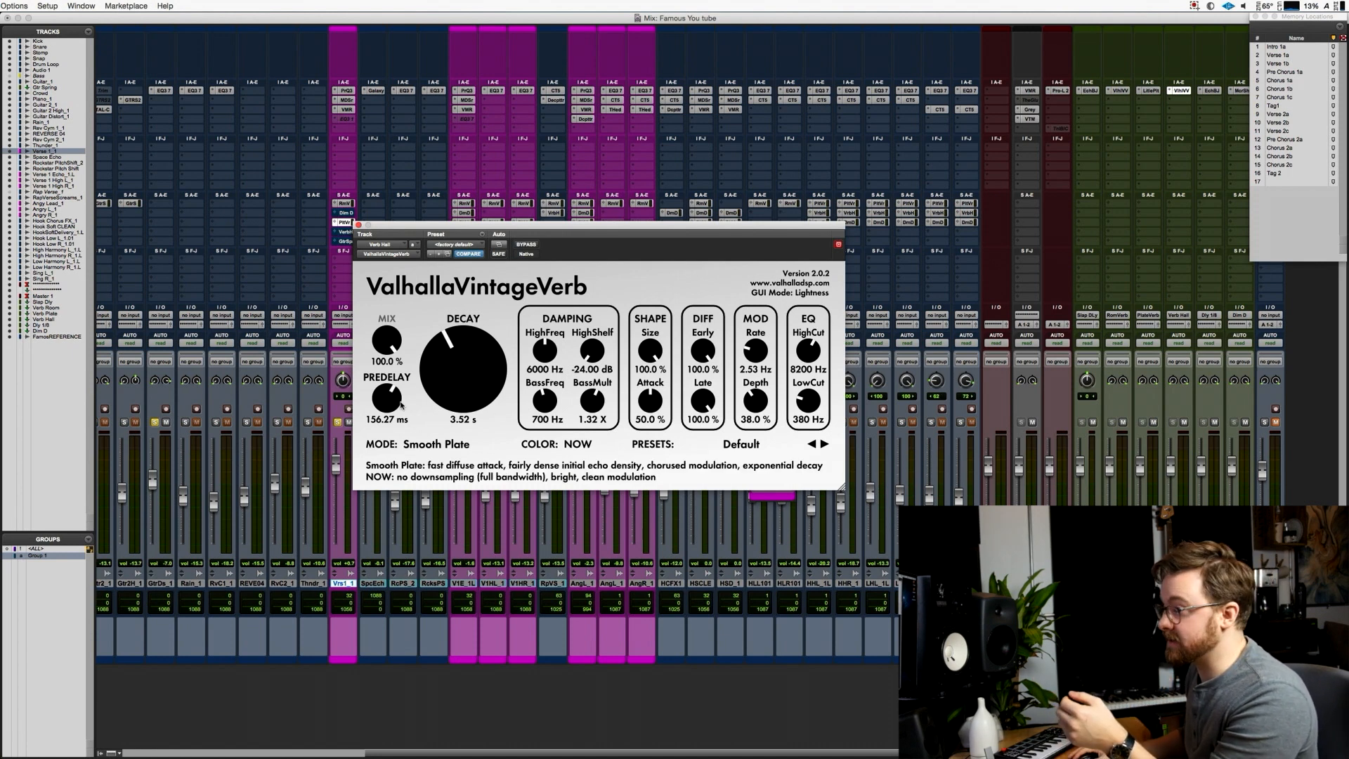
click(345, 231)
click(772, 334)
drag(766, 431, 766, 398)
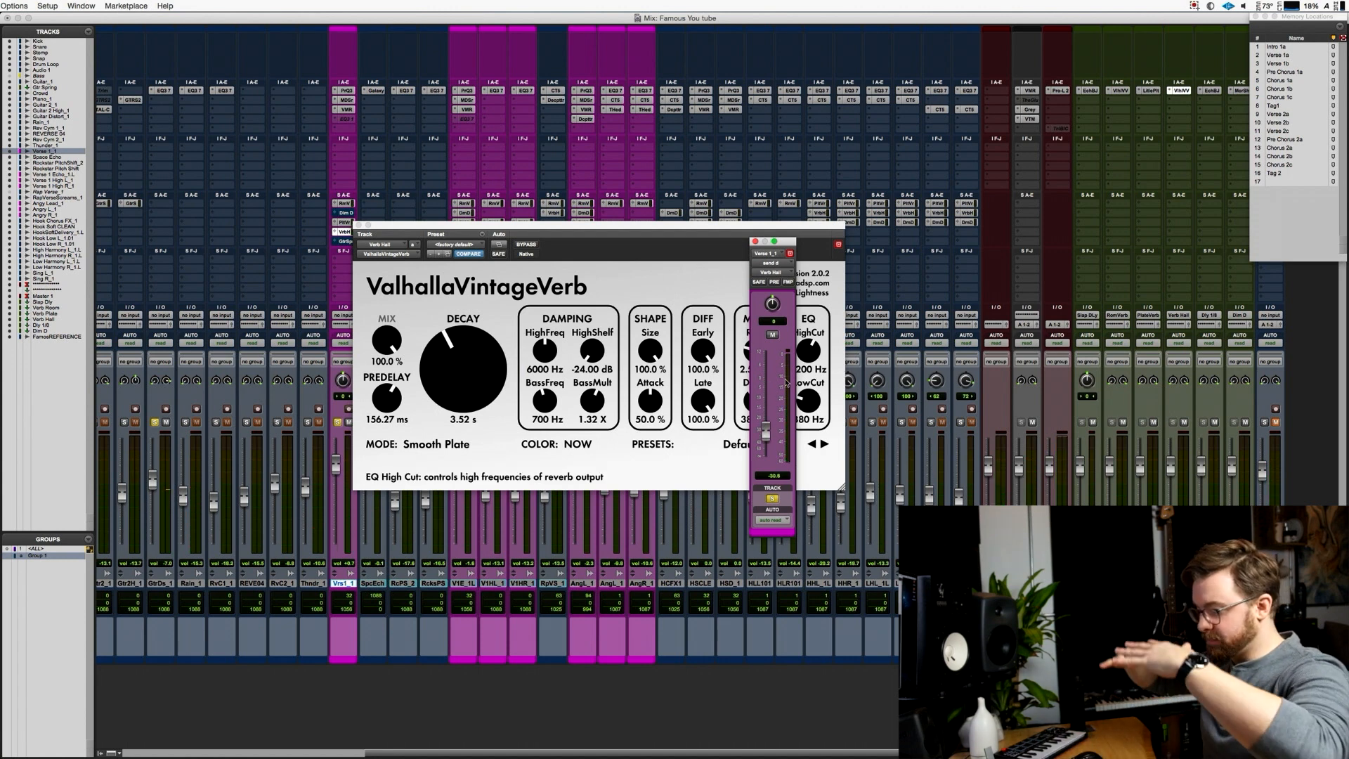
click(359, 225)
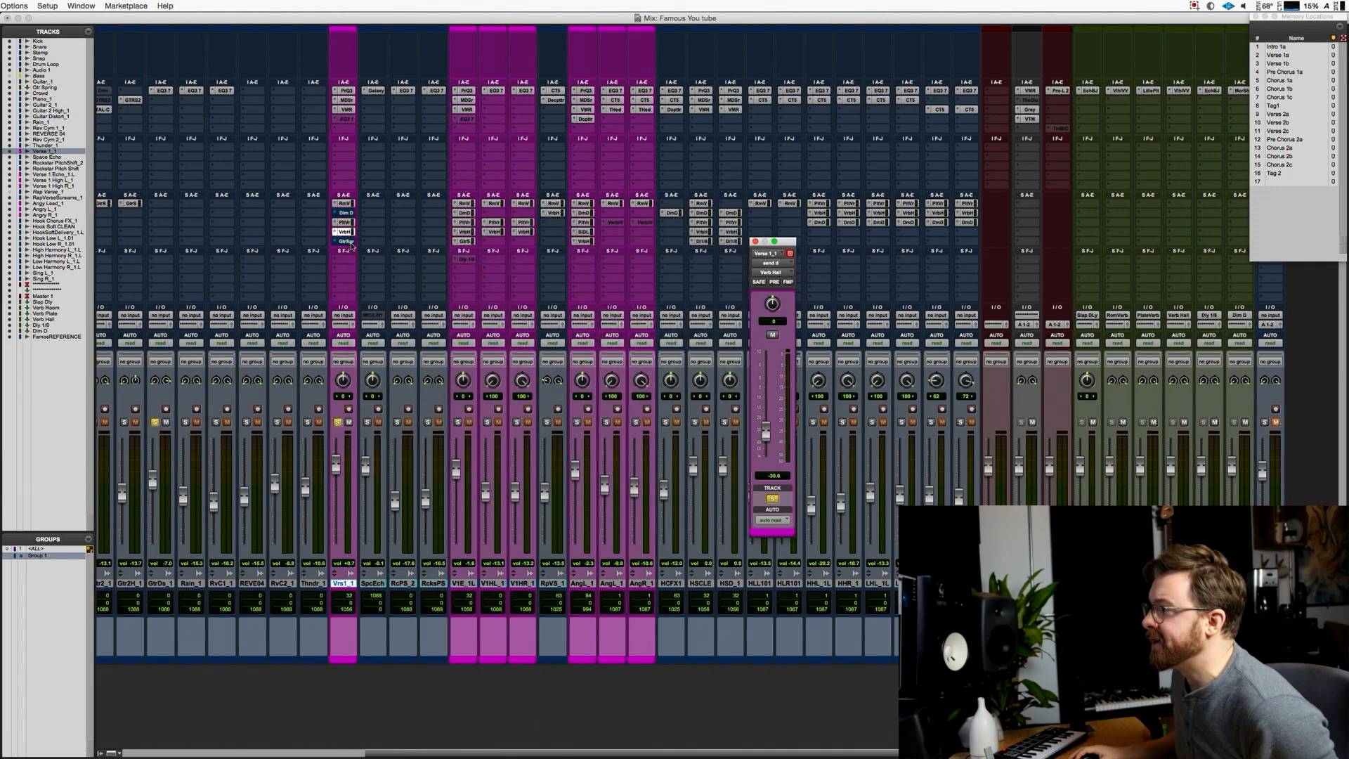
Open the Gtr Spring send on Verse 1_1, unmute it and audition the spring reverb at a raised level.
click(347, 242)
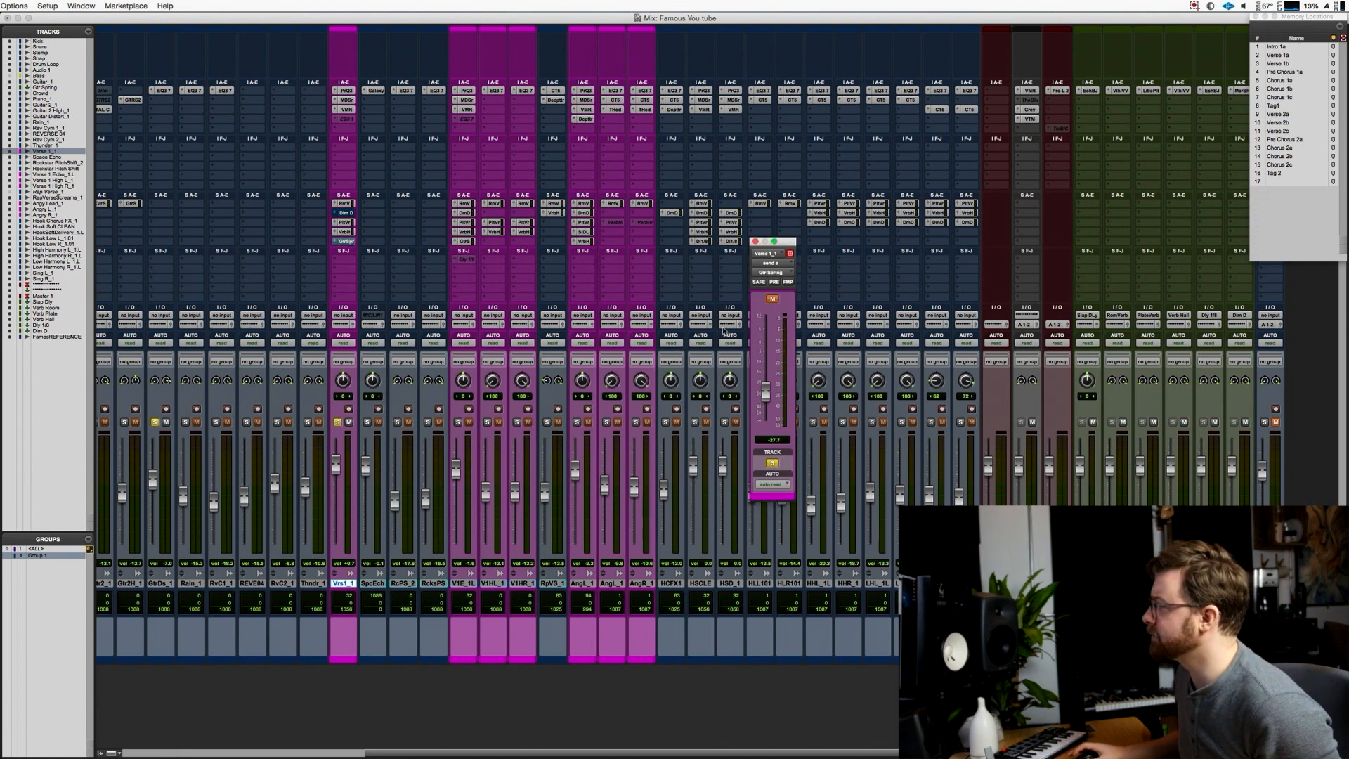
scroll(607, 391, left, 6)
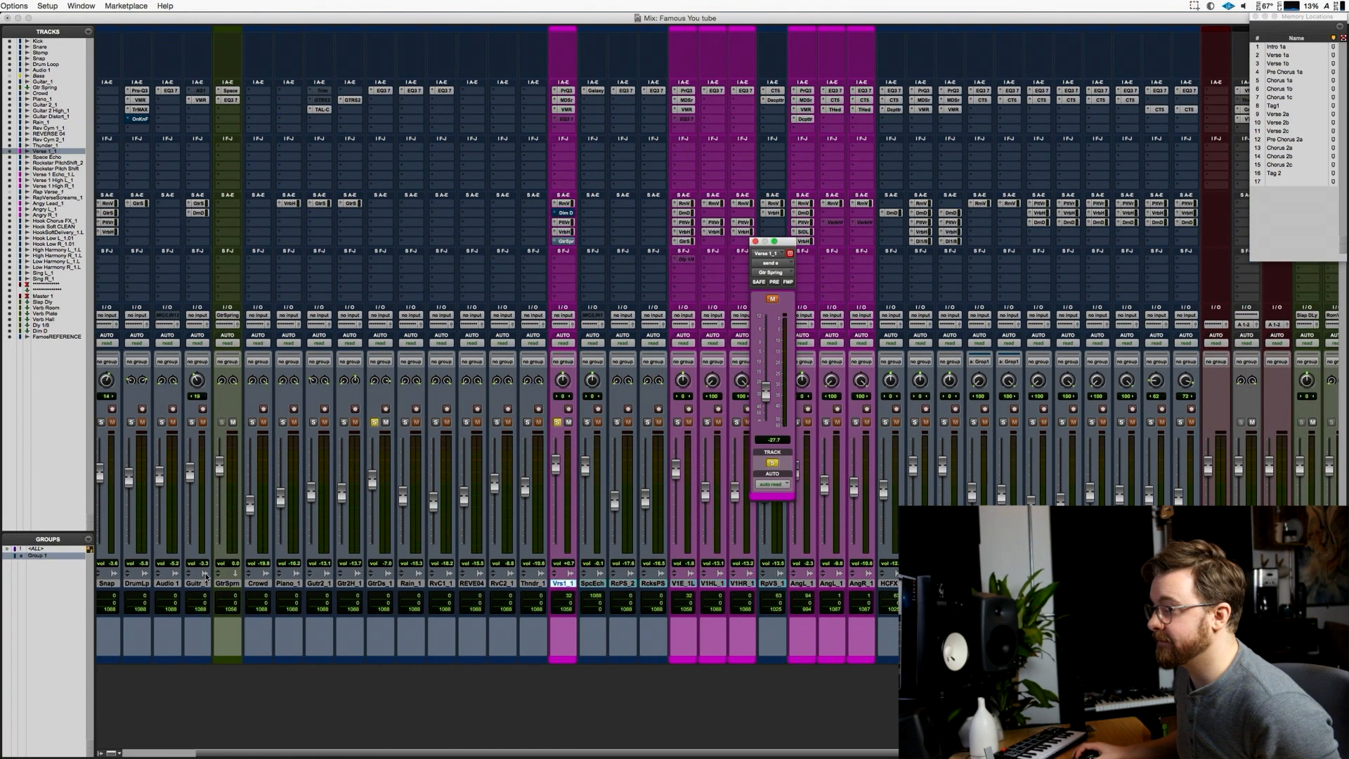
scroll(213, 580, left, 1)
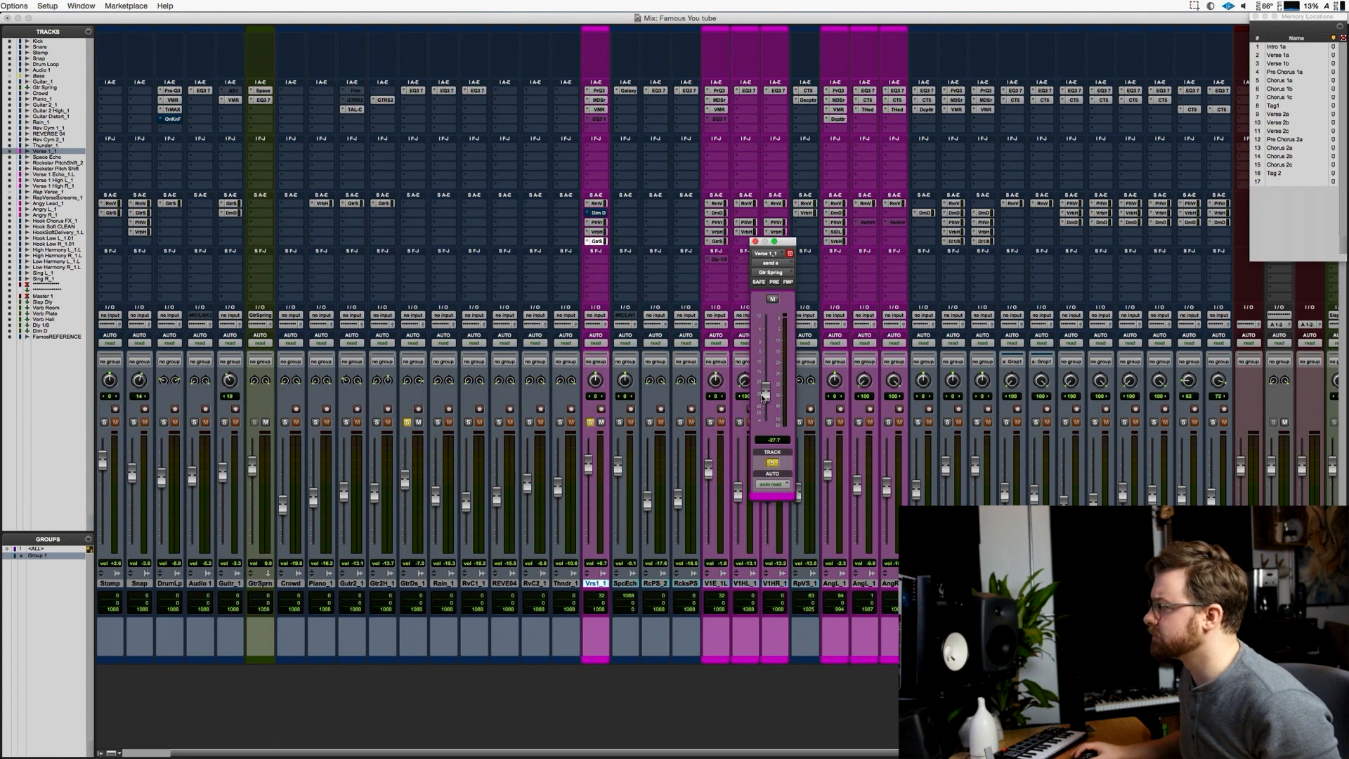
drag(764, 397, 768, 366)
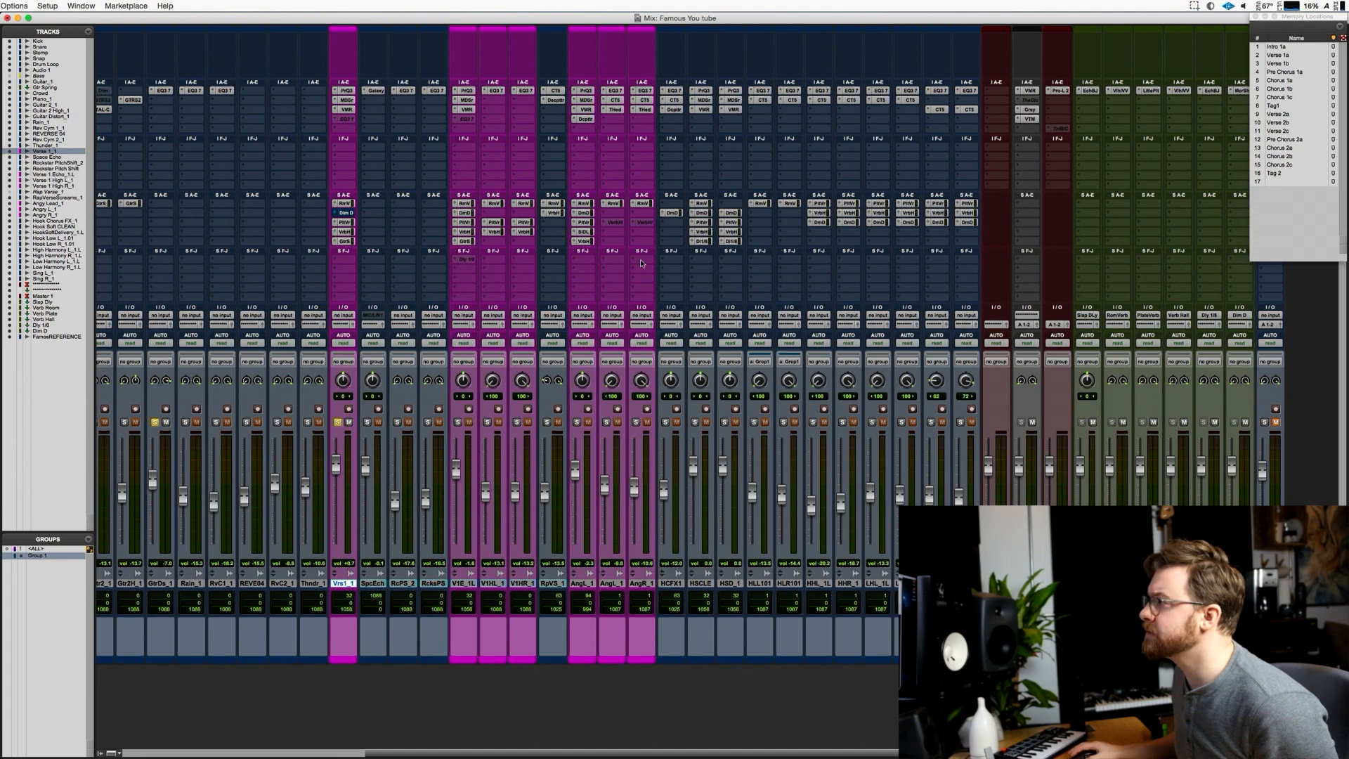
Open MicroShift on the Dim D track, audition the activated Dim D send of Verse 1_1 raised during playback, and return to the Edit window.
scroll(640, 264, left, 5)
scroll(680, 268, right, 10)
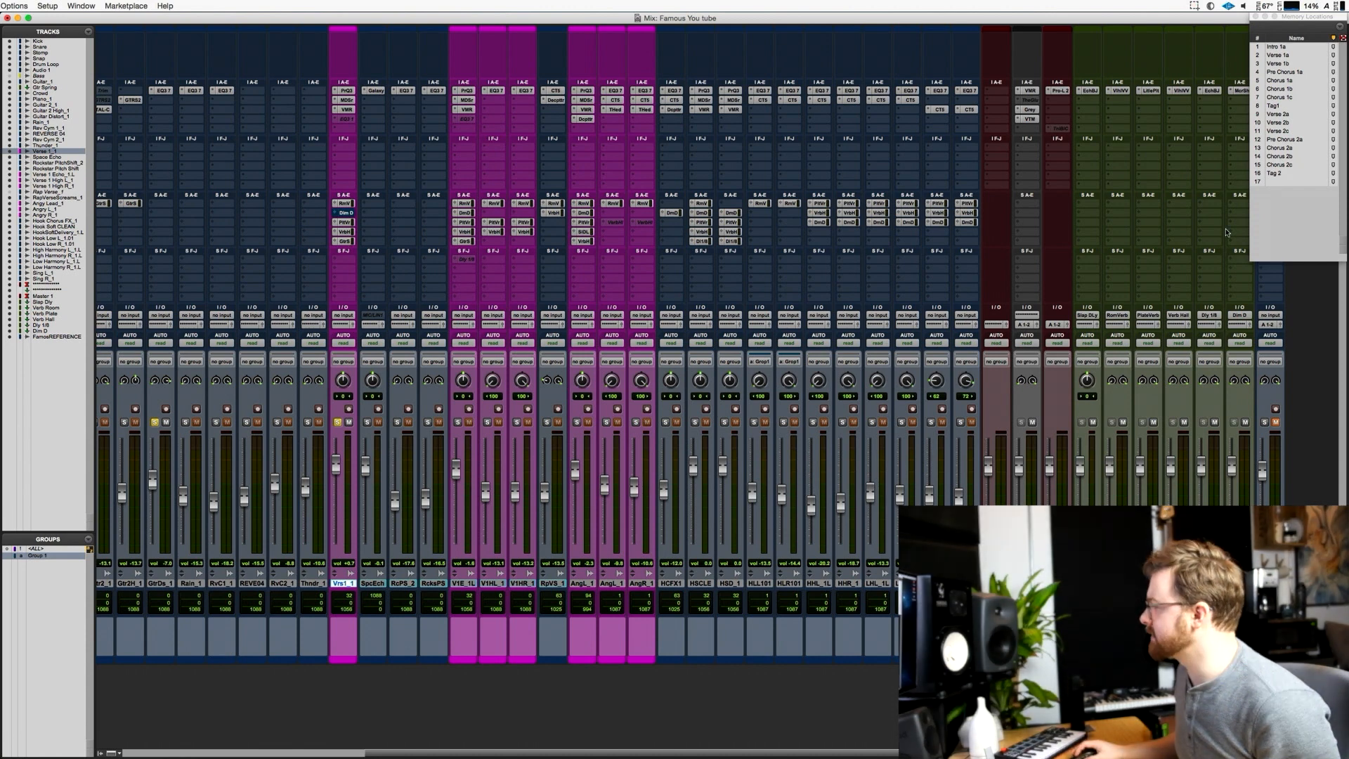
click(1242, 92)
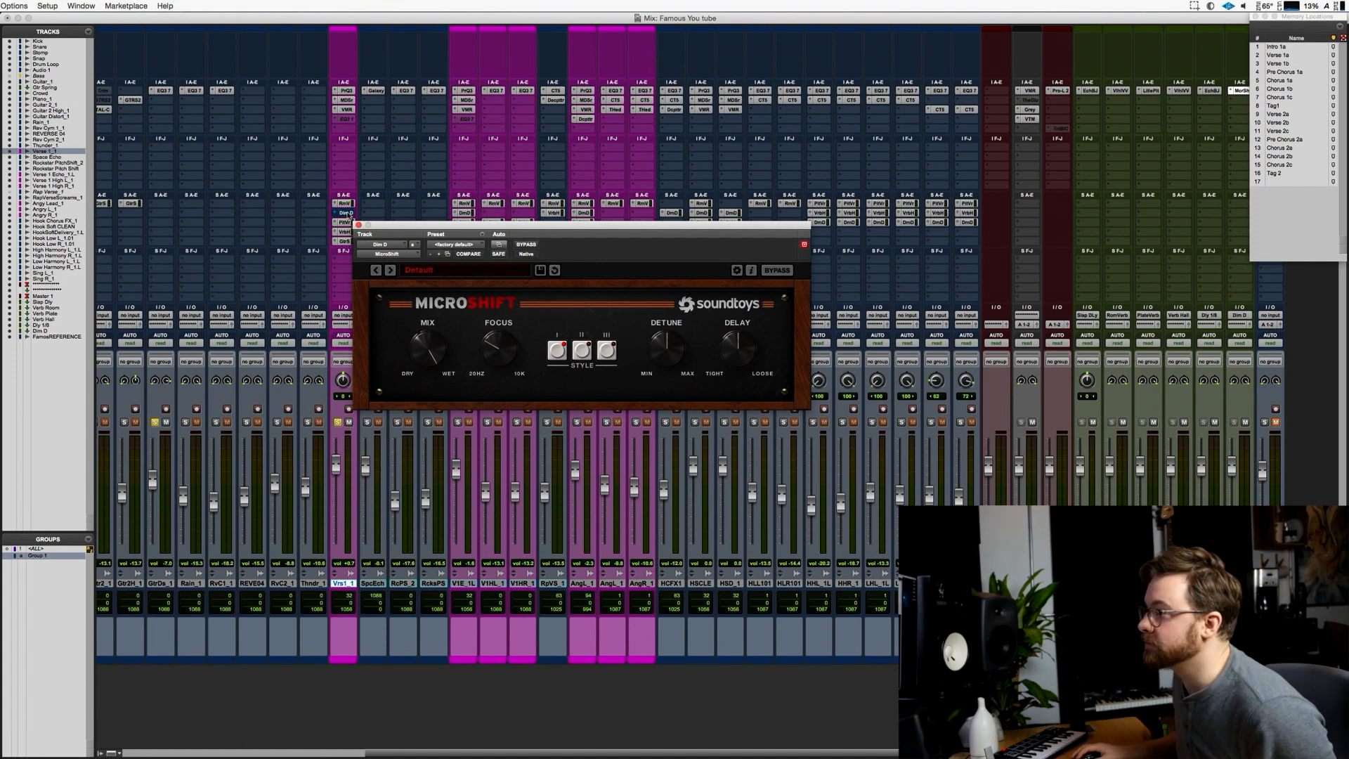
key(space)
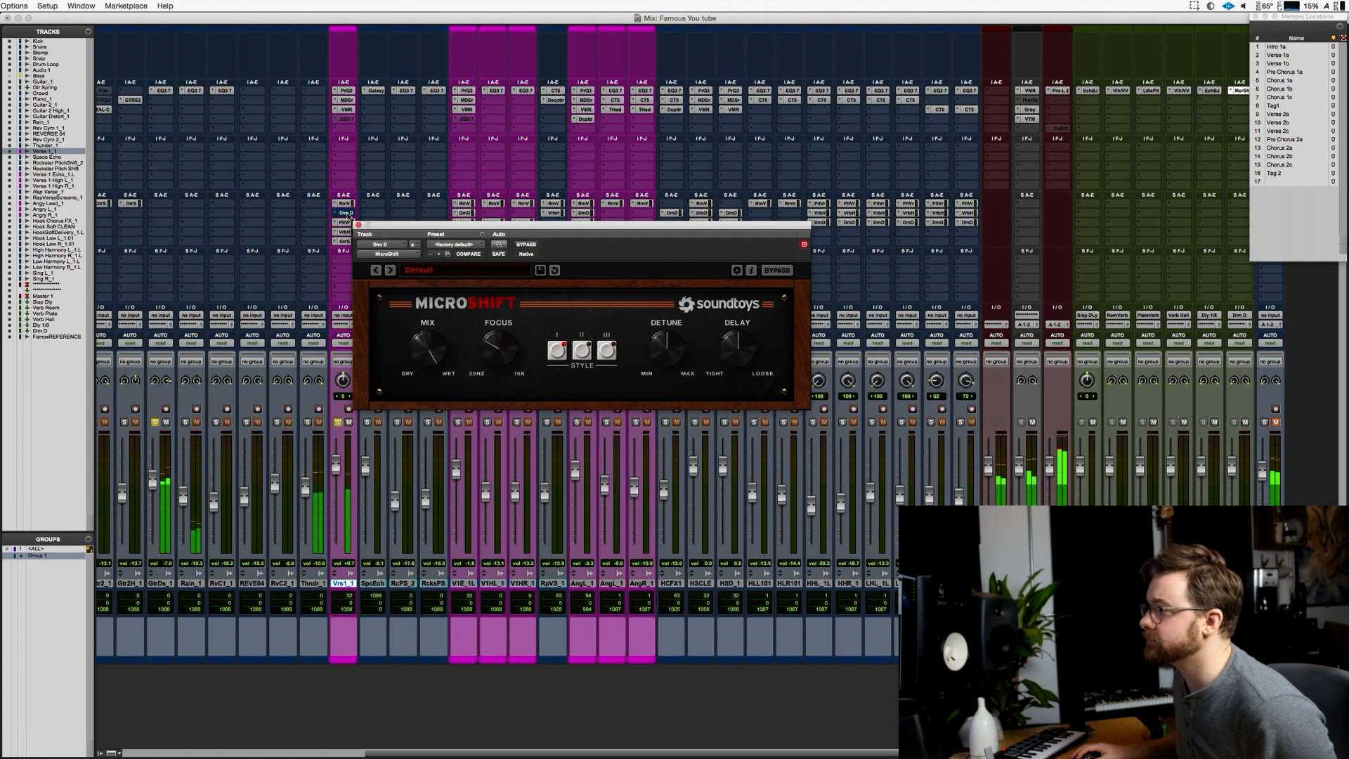
click(346, 212)
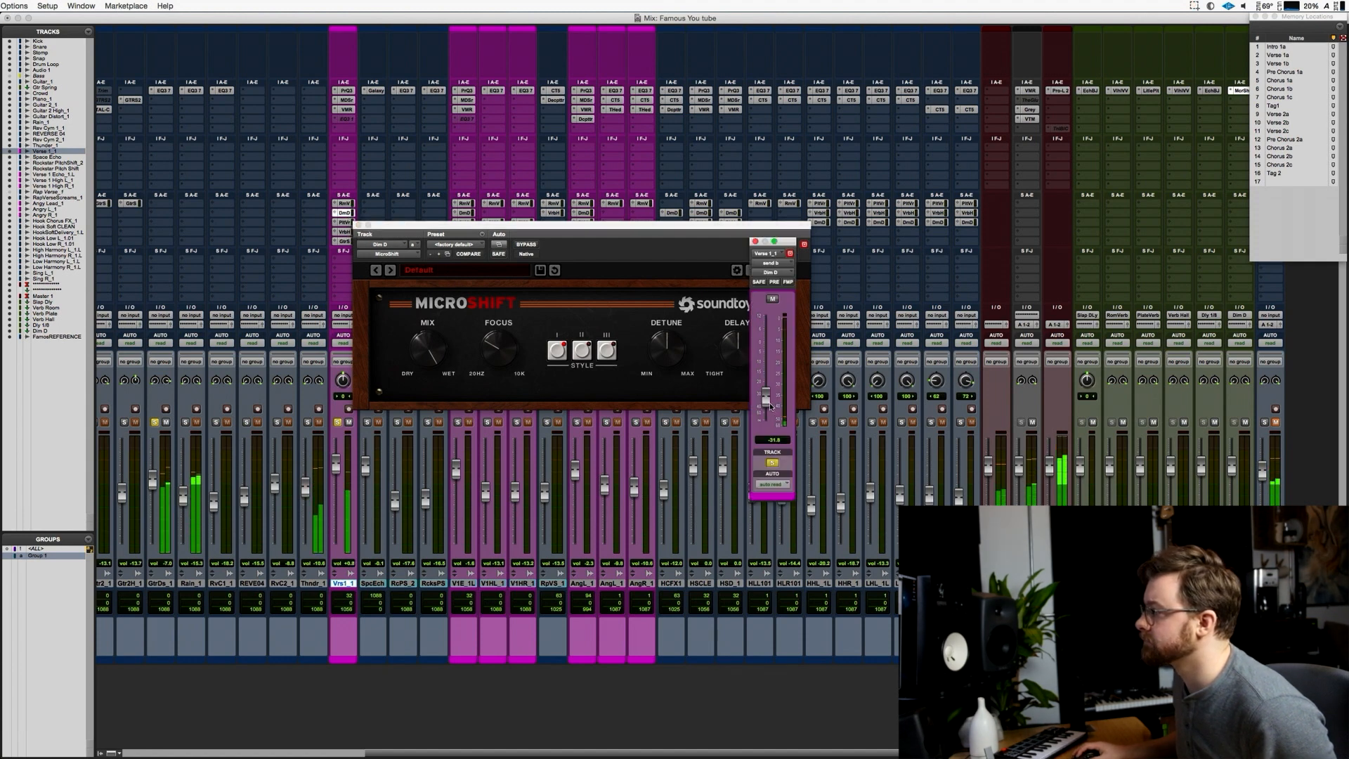
drag(770, 373, 770, 357)
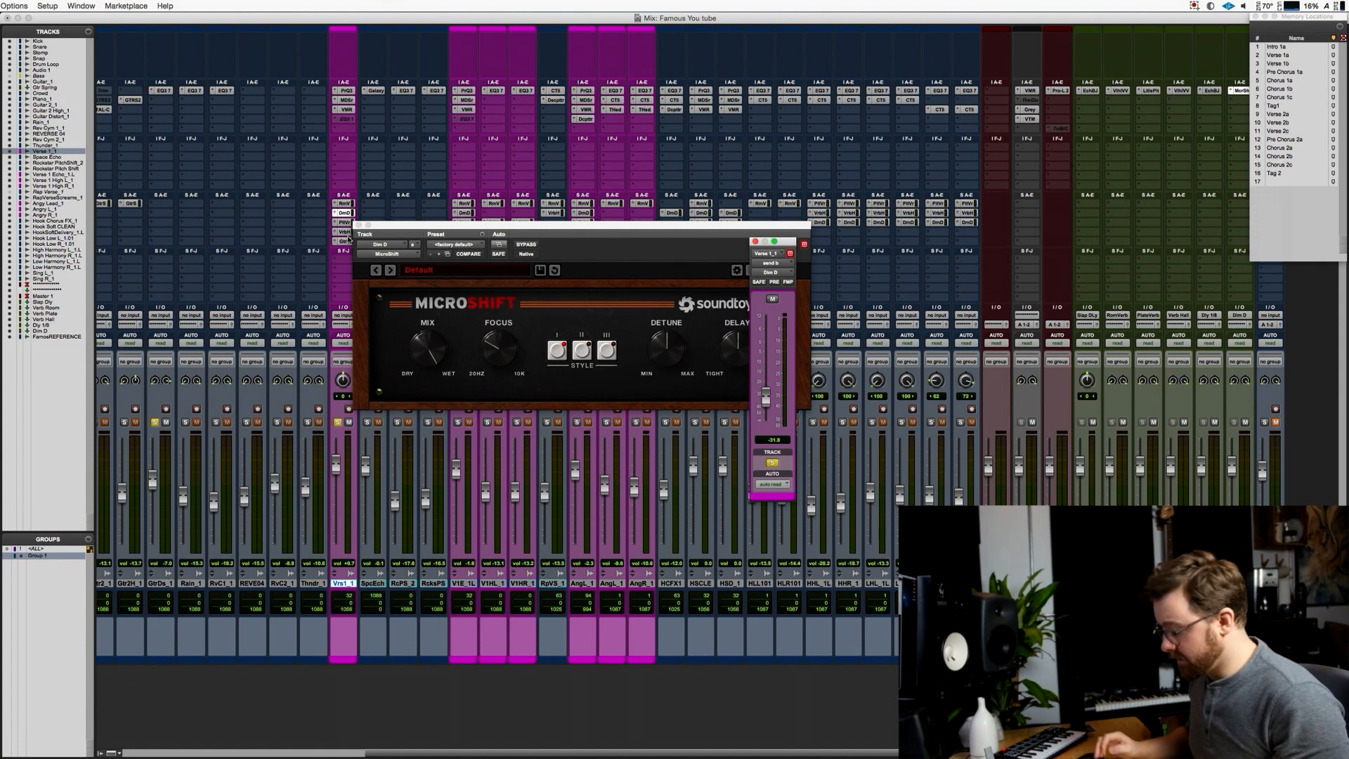
key(super+equal)
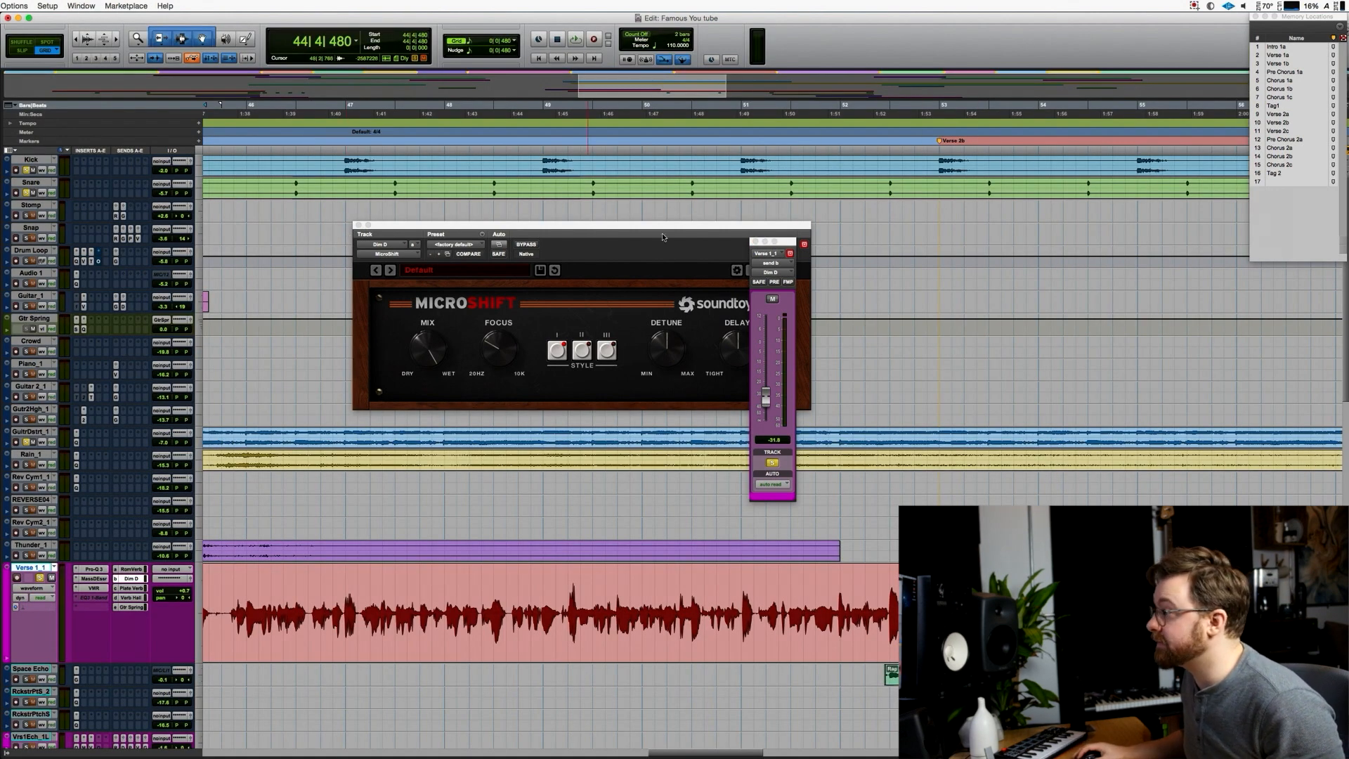
Close the Dim D send and MicroShift windows, then play Verse 2a comparing Verse 1_1 with its effect sends muted and active.
click(755, 241)
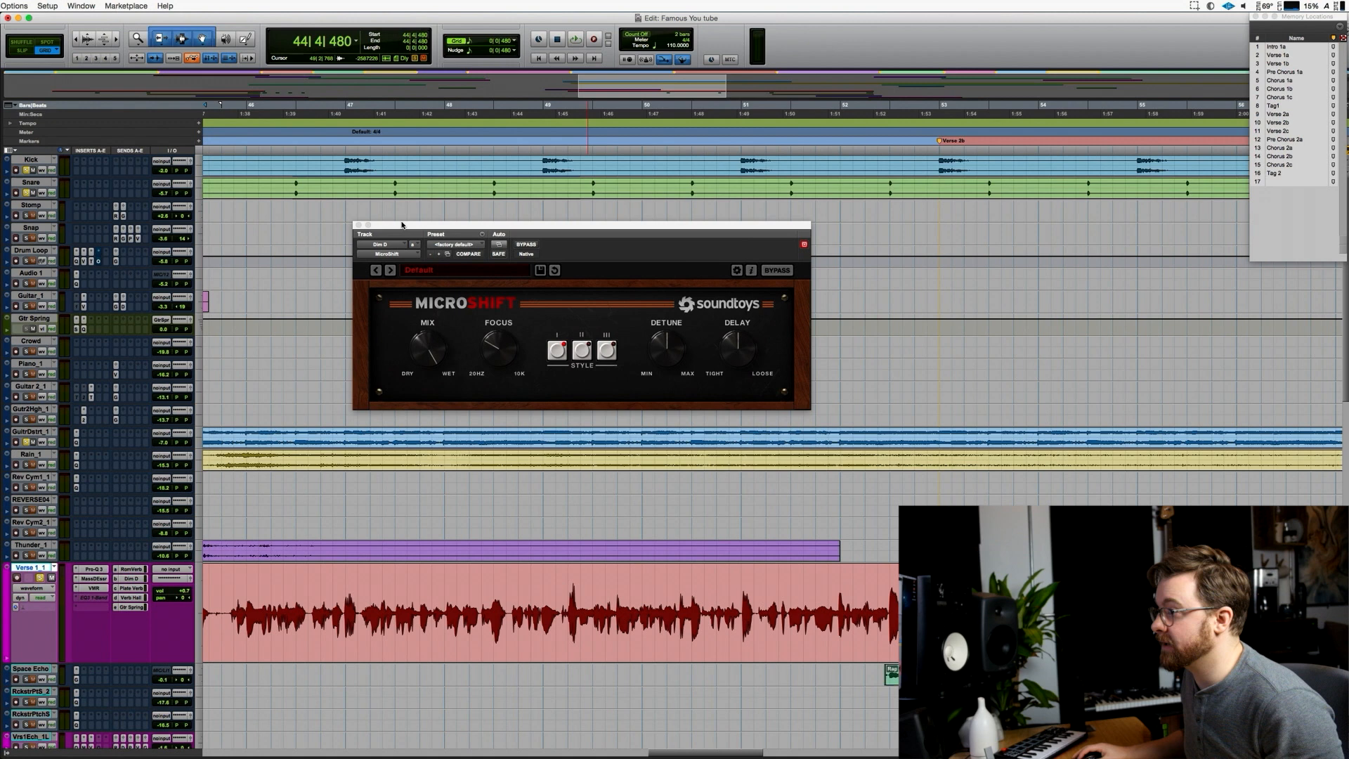
click(358, 226)
key(super+bracketleft)
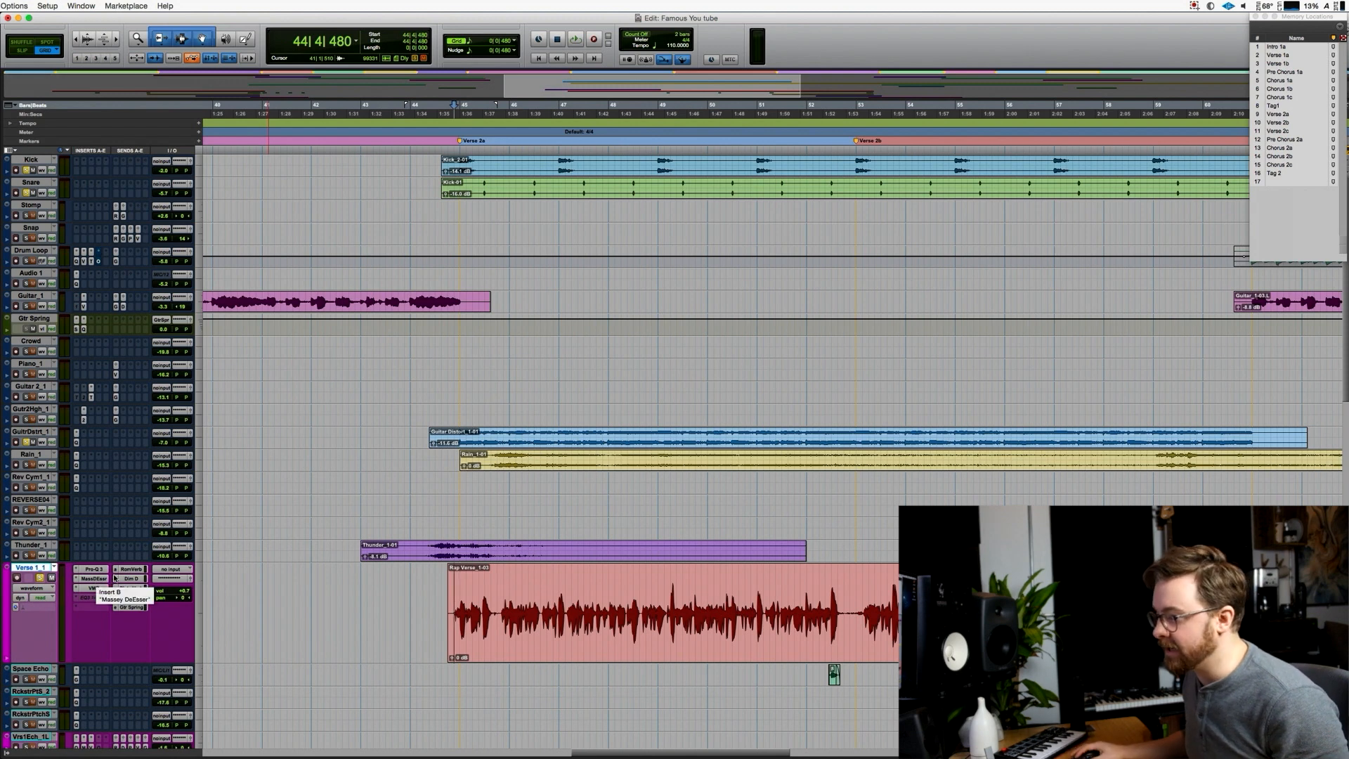
key(space)
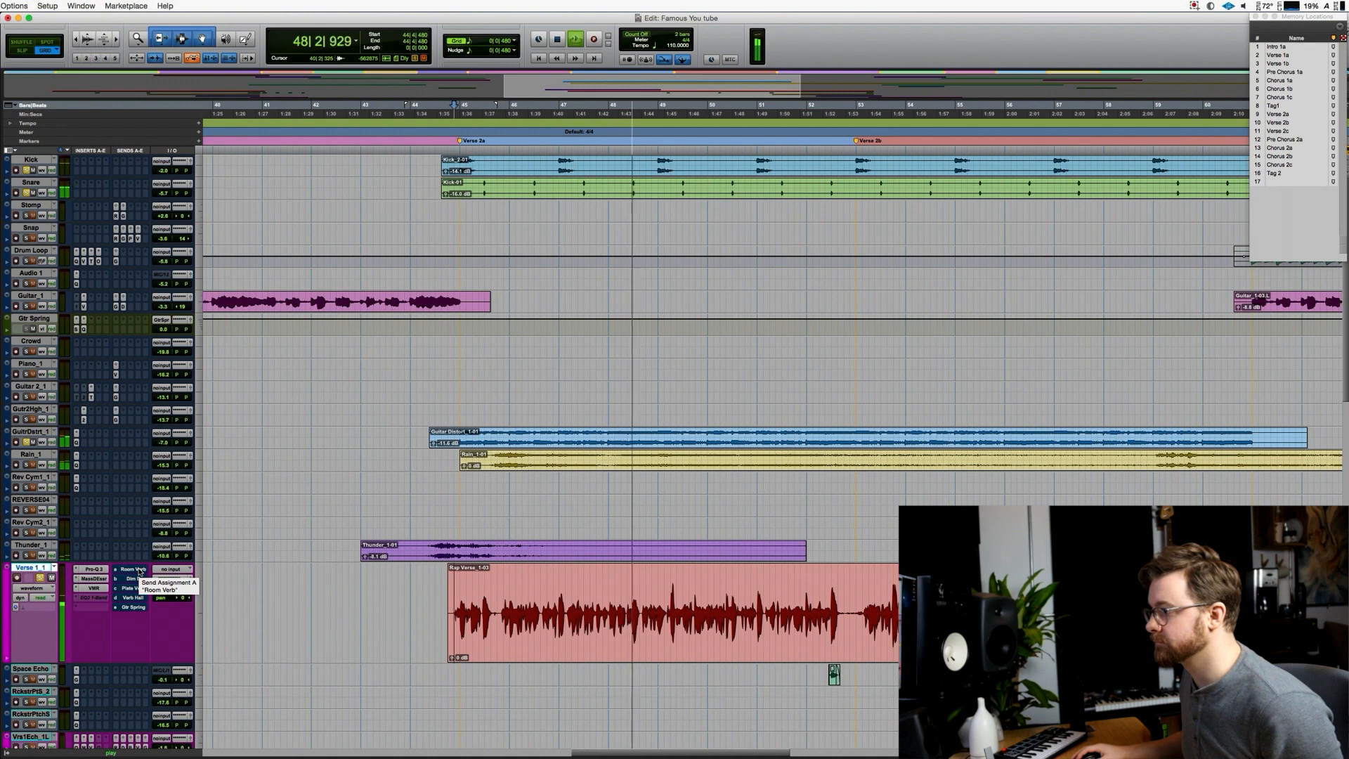
key(shift+q)
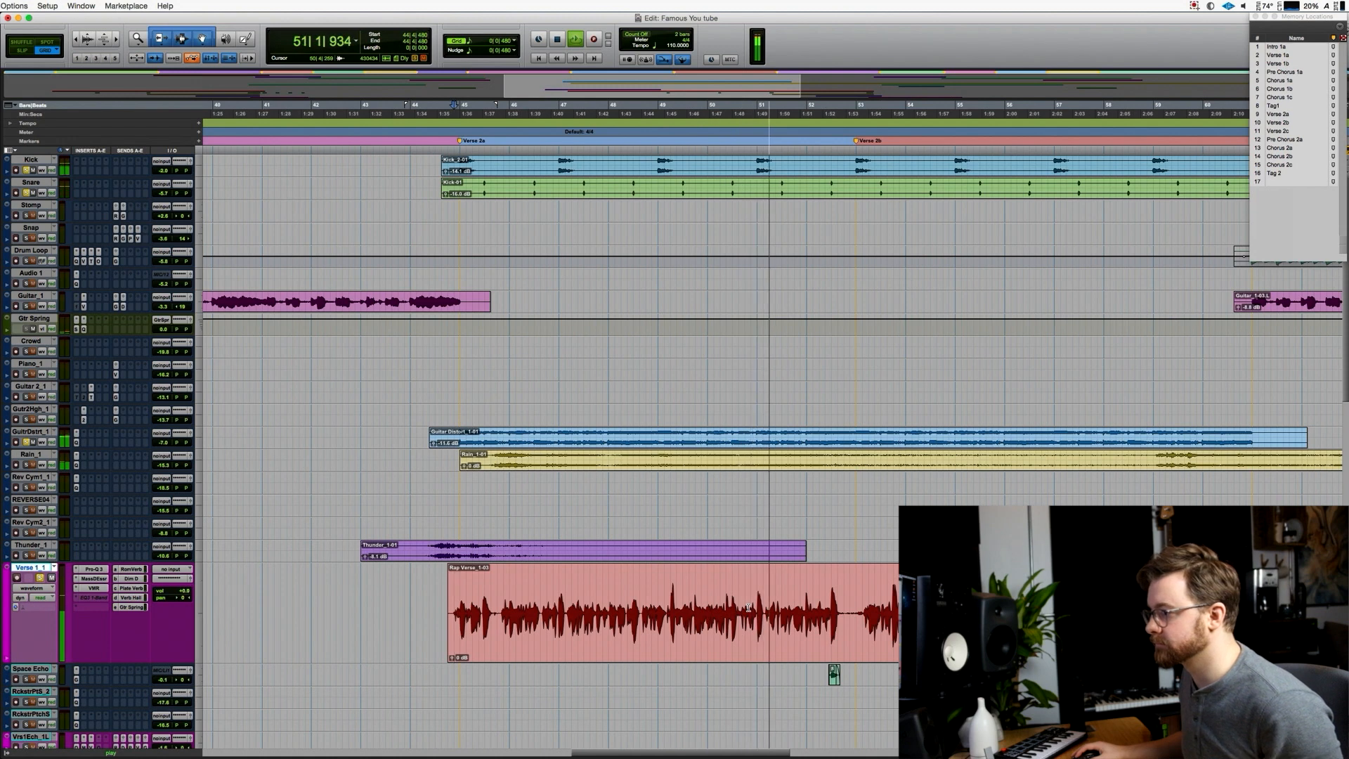
key(space)
key(space)
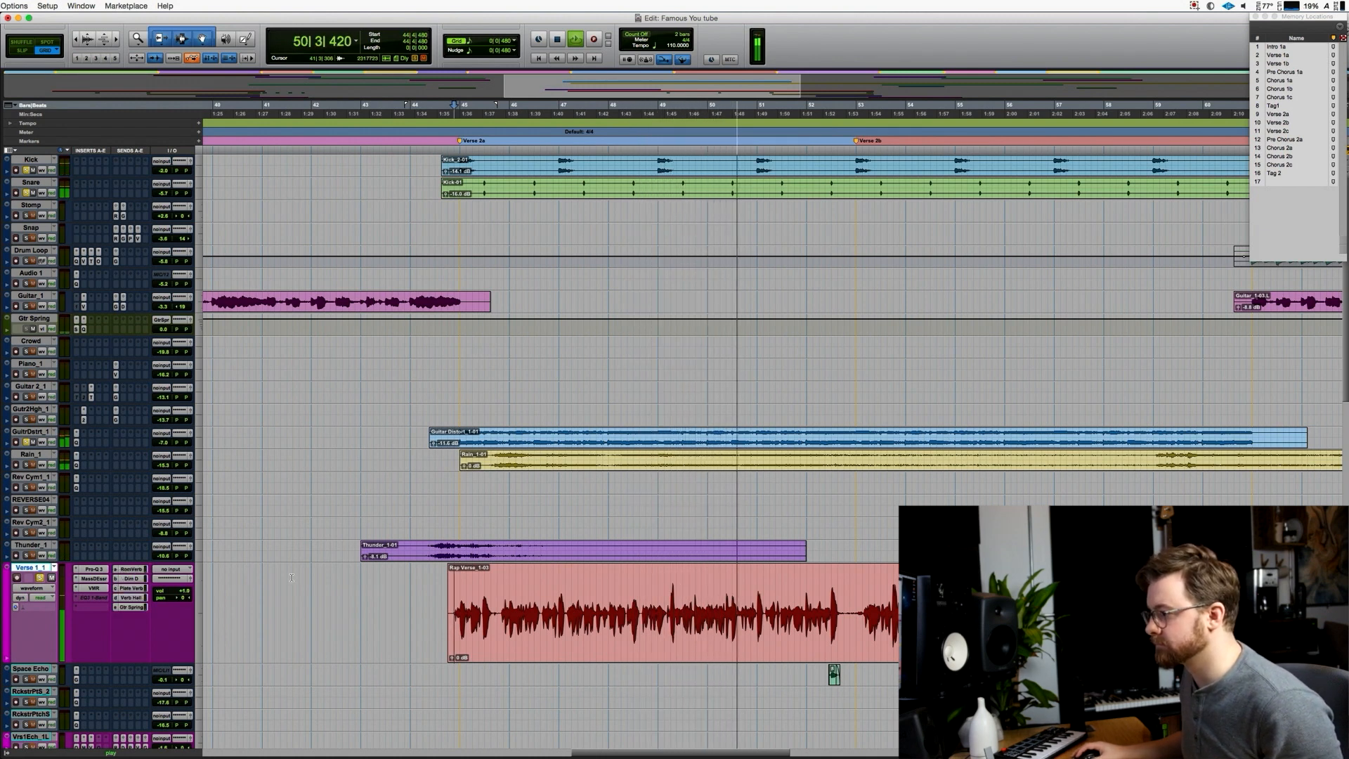
key(space)
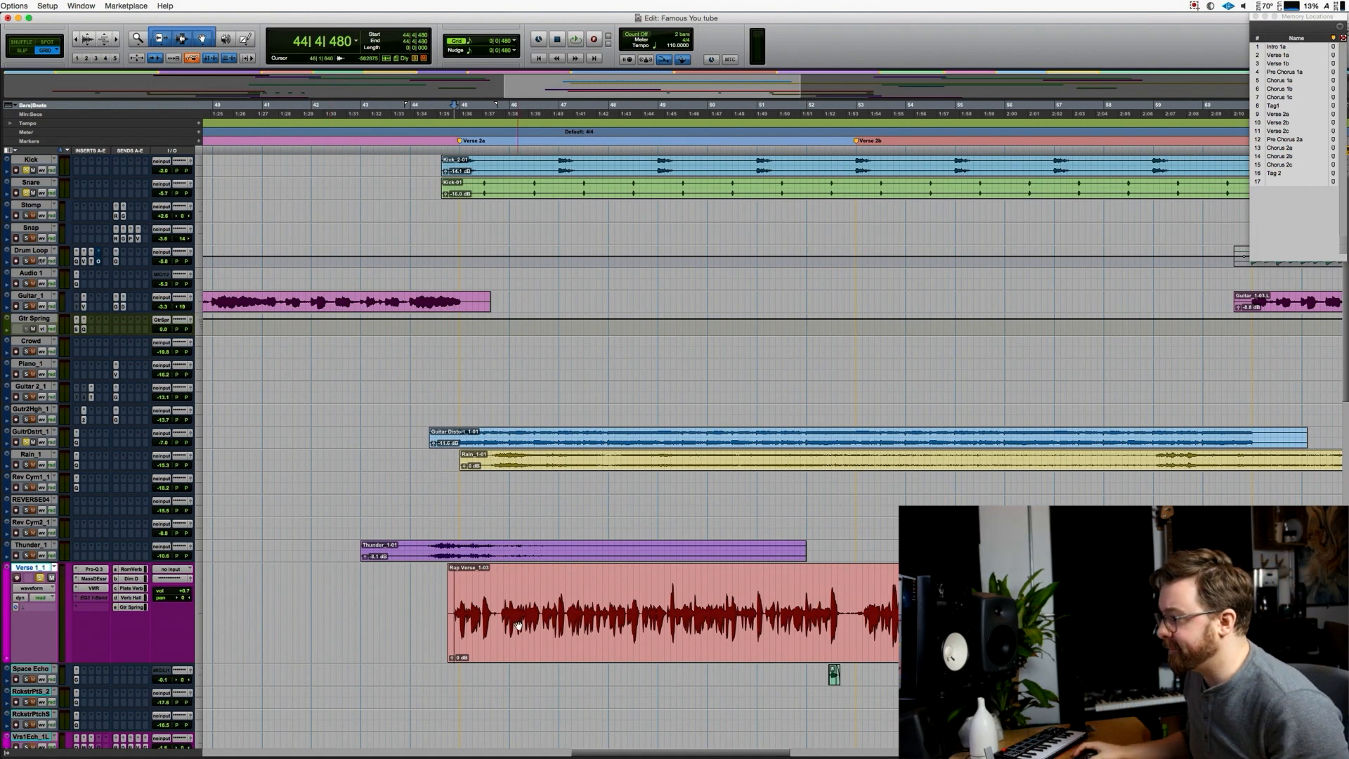
Locate the Space Echo clip near bar 52 and place the edit cursor at the matching phrase in Verse 1_1, at 52|3|000.
scroll(337, 623, right, 3)
scroll(336, 623, down, 5)
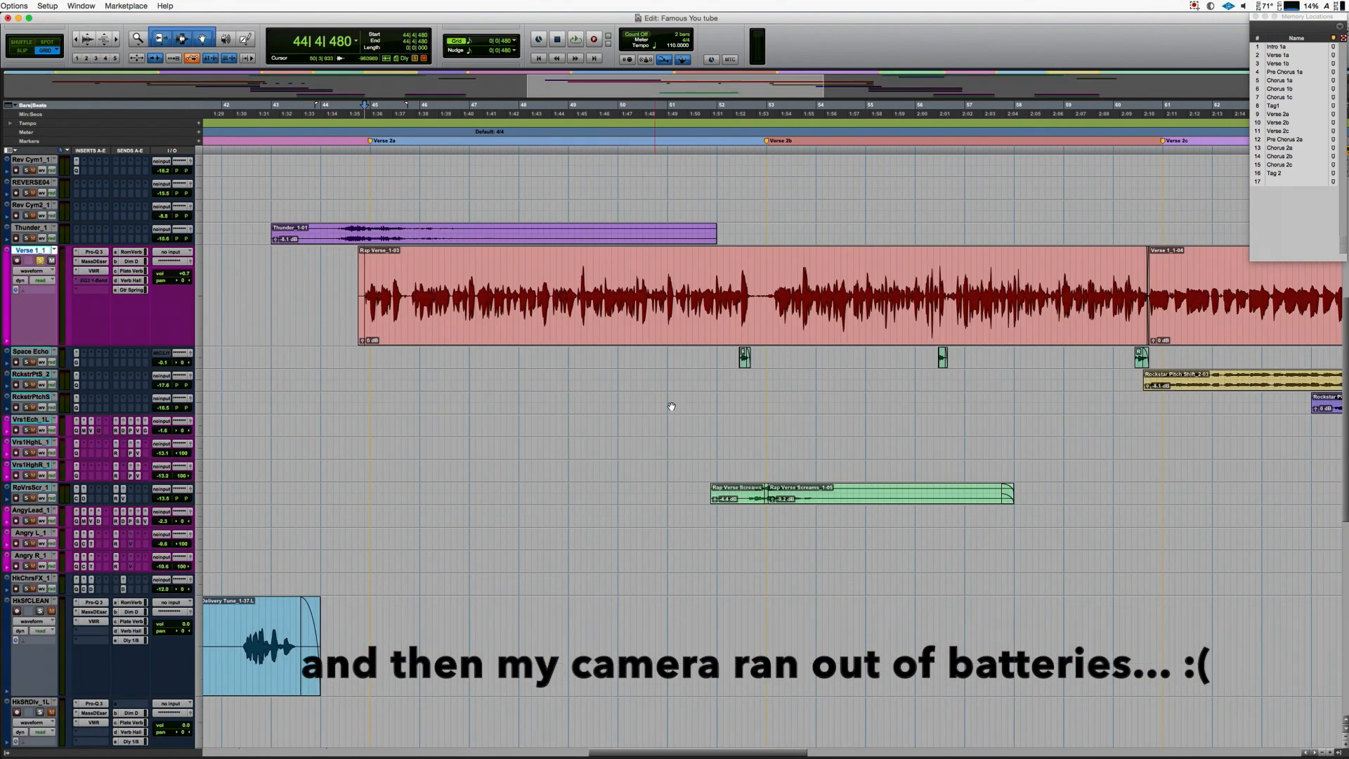
click(744, 355)
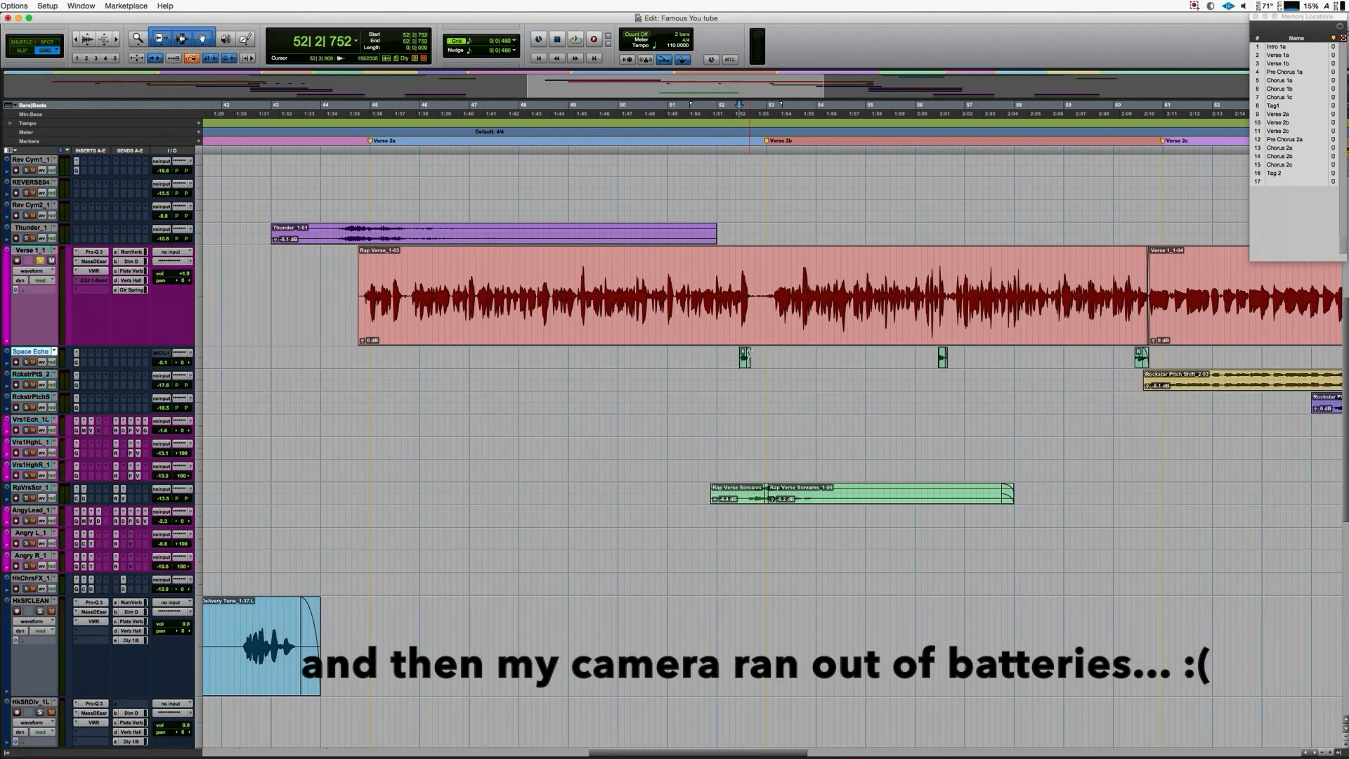
key(super+bracketright)
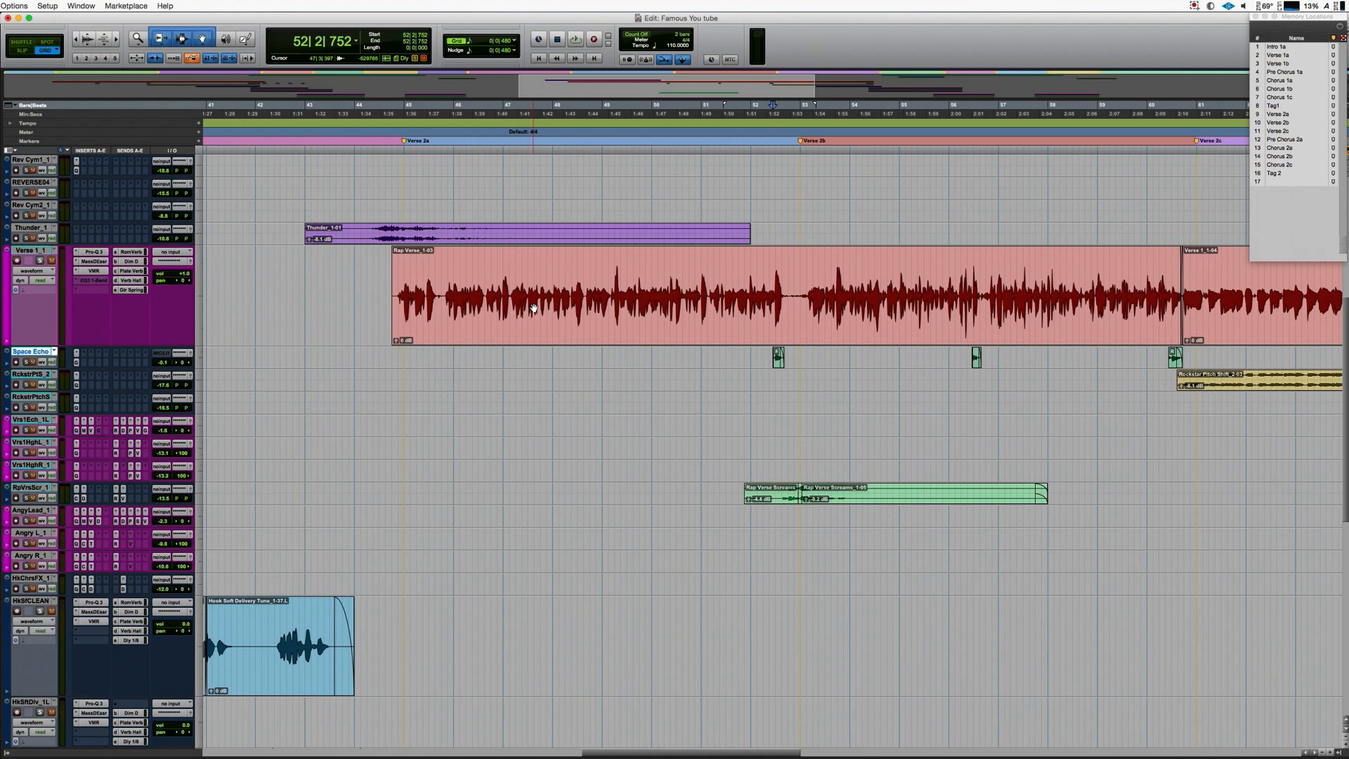
click(777, 274)
key(super+bracketright)
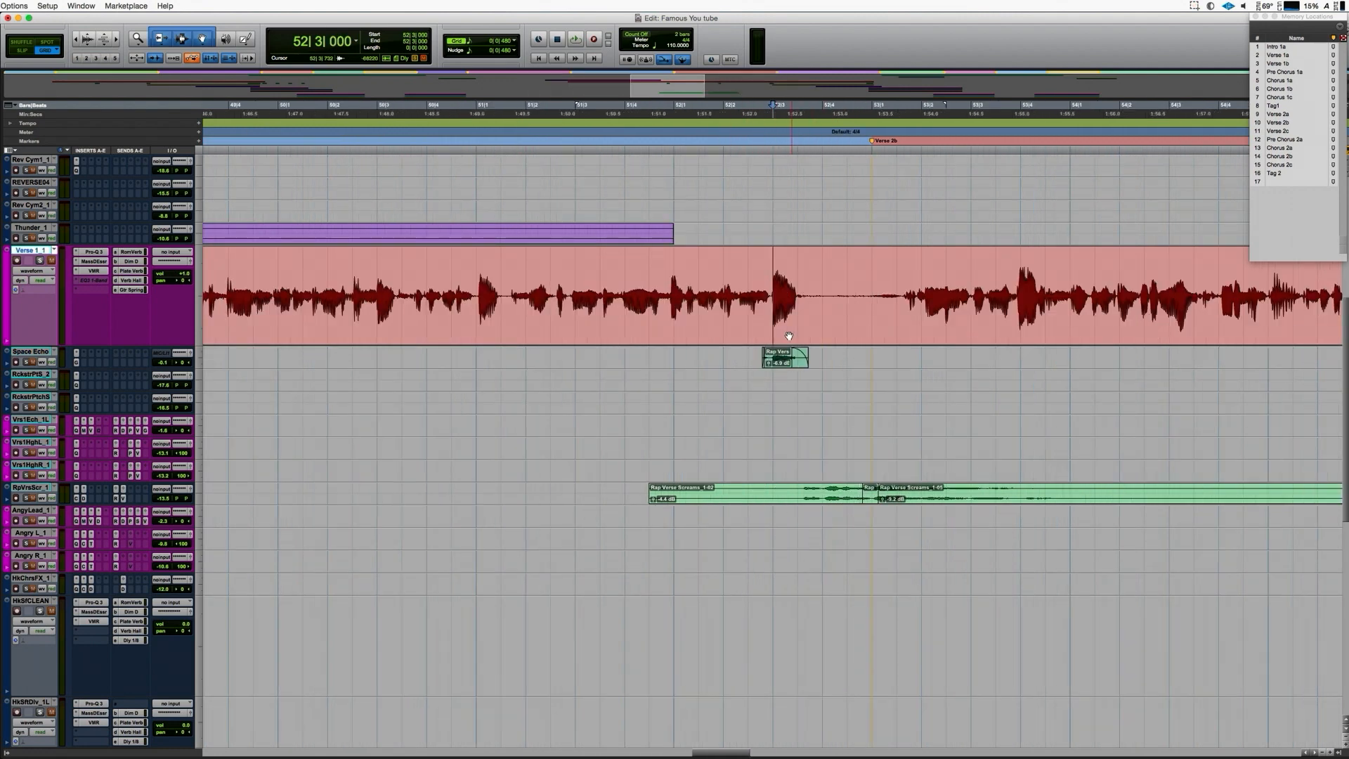
Review where the Space Echo clips are placed across the whole song arrangement.
key(super+bracketleft)
key(super+bracketleft)
key(super+bracketleft)
scroll(742, 374, left, 5)
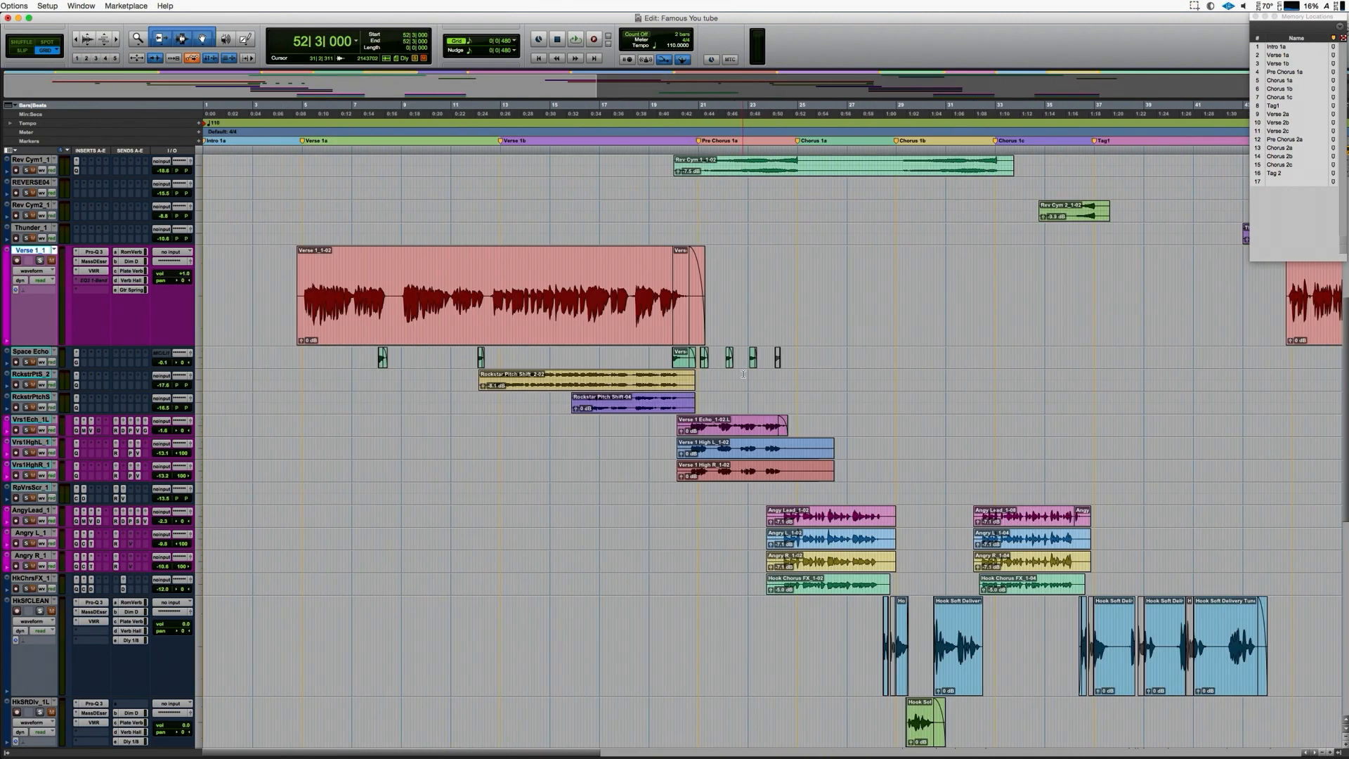
scroll(975, 335, right, 5)
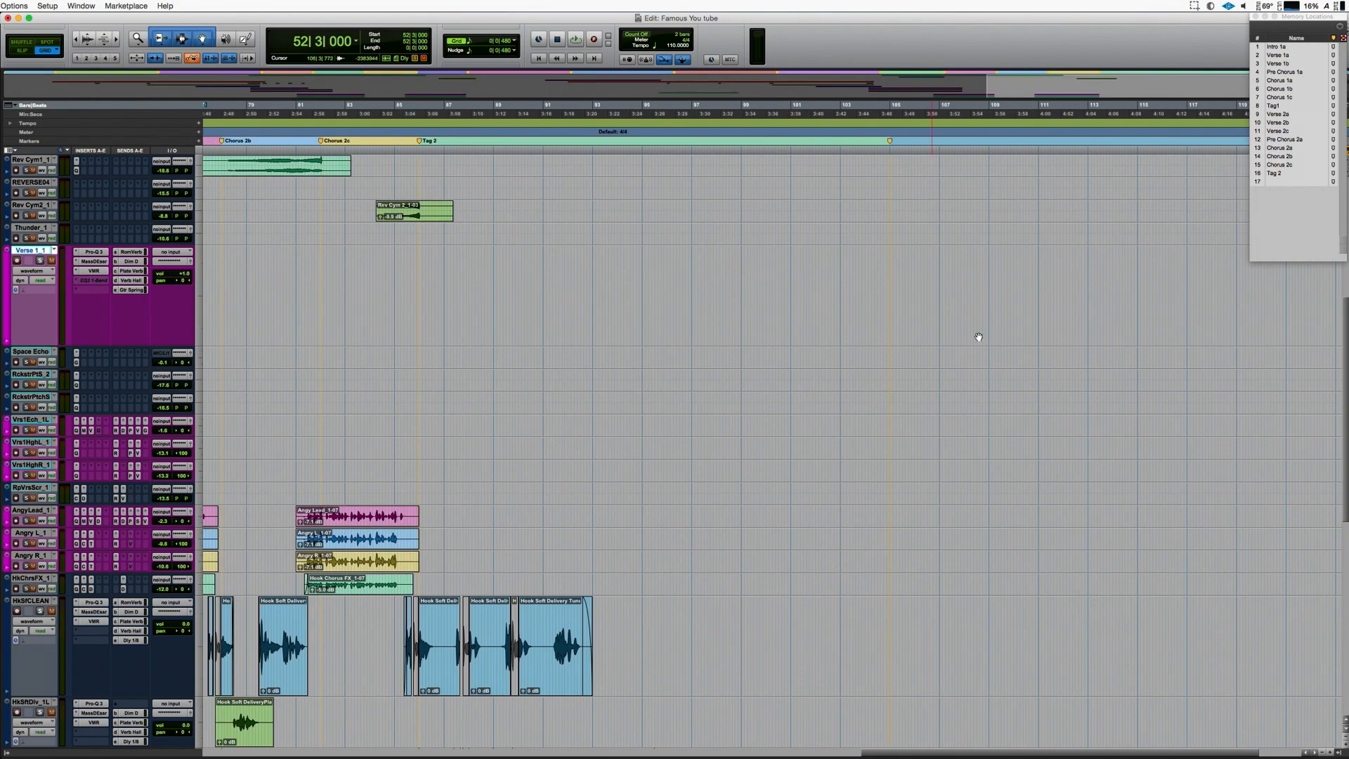
scroll(608, 337, left, 5)
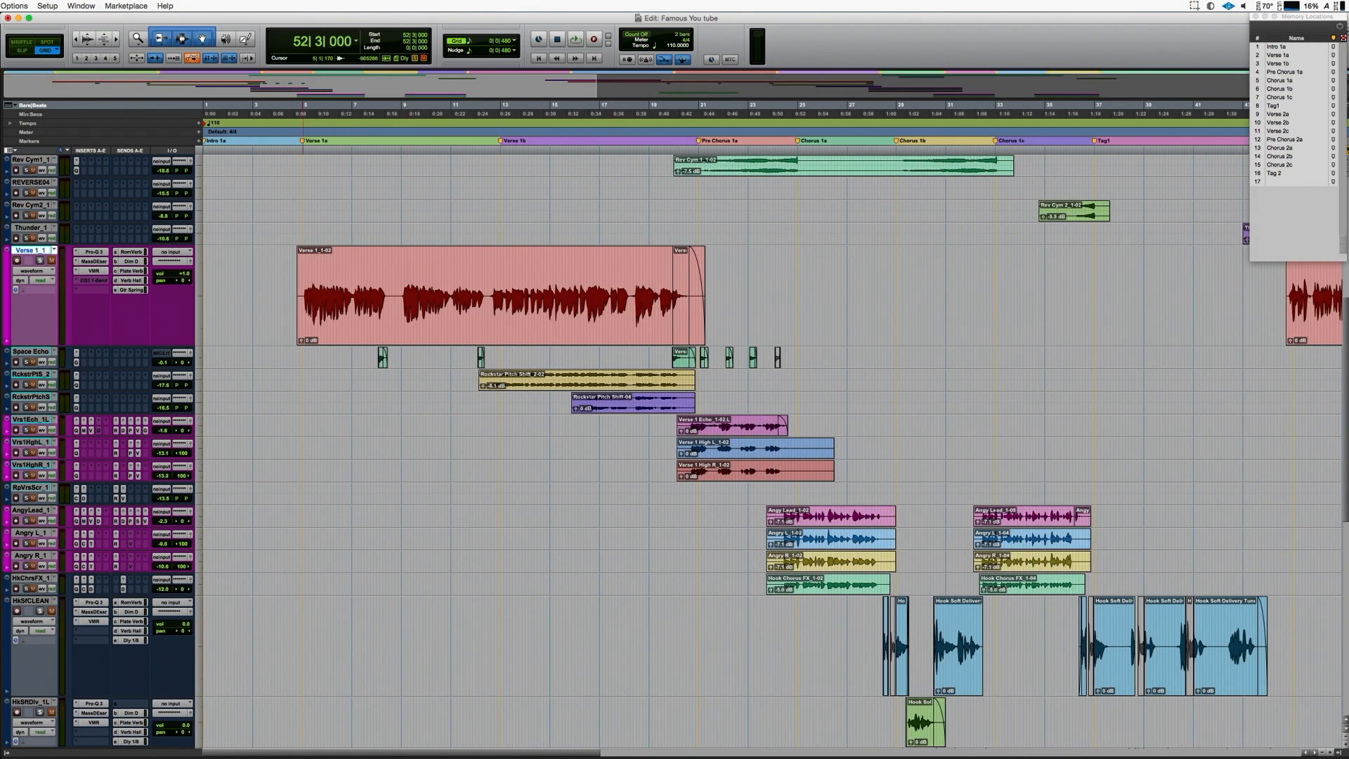
Open the Space Echo track's Galaxy Tape Echo plug-in and place the playback cursor just before its clip near bar 52.
click(77, 362)
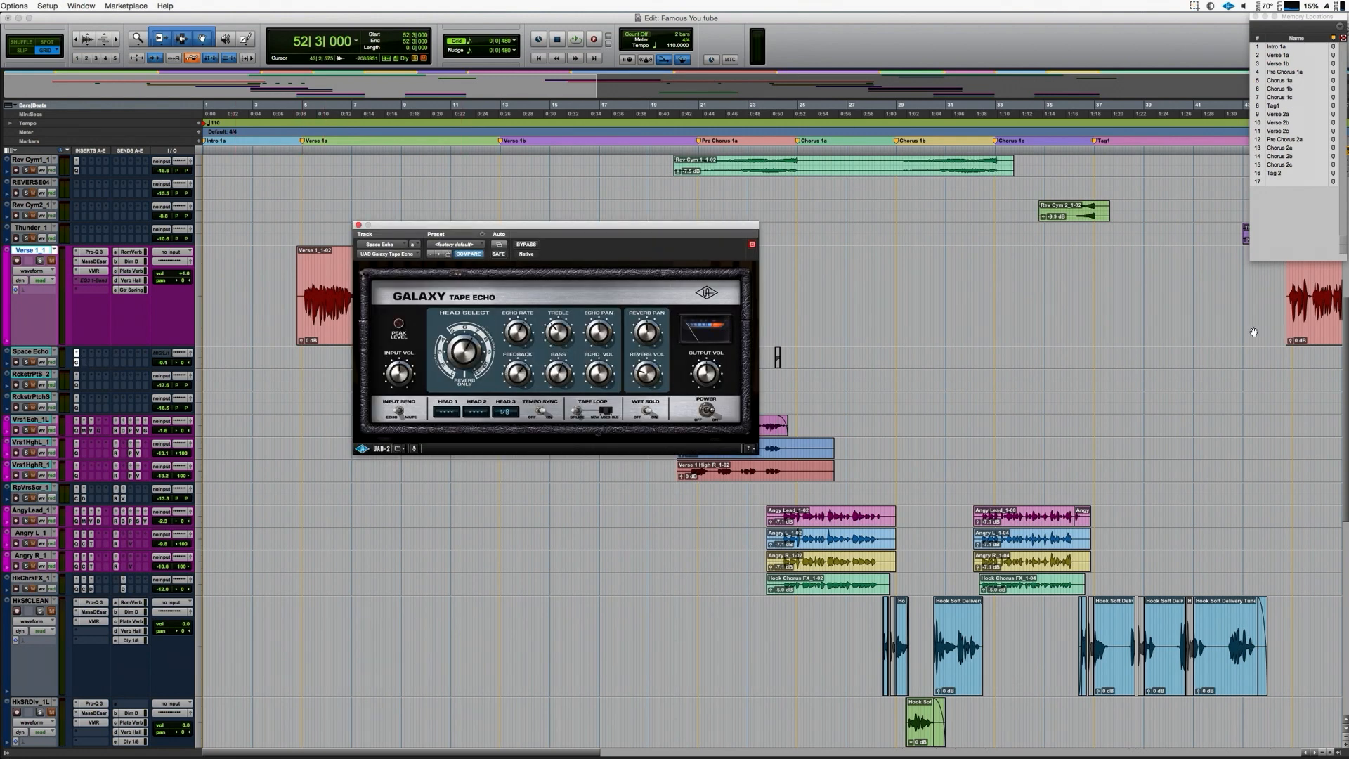
scroll(1253, 331, right, 10)
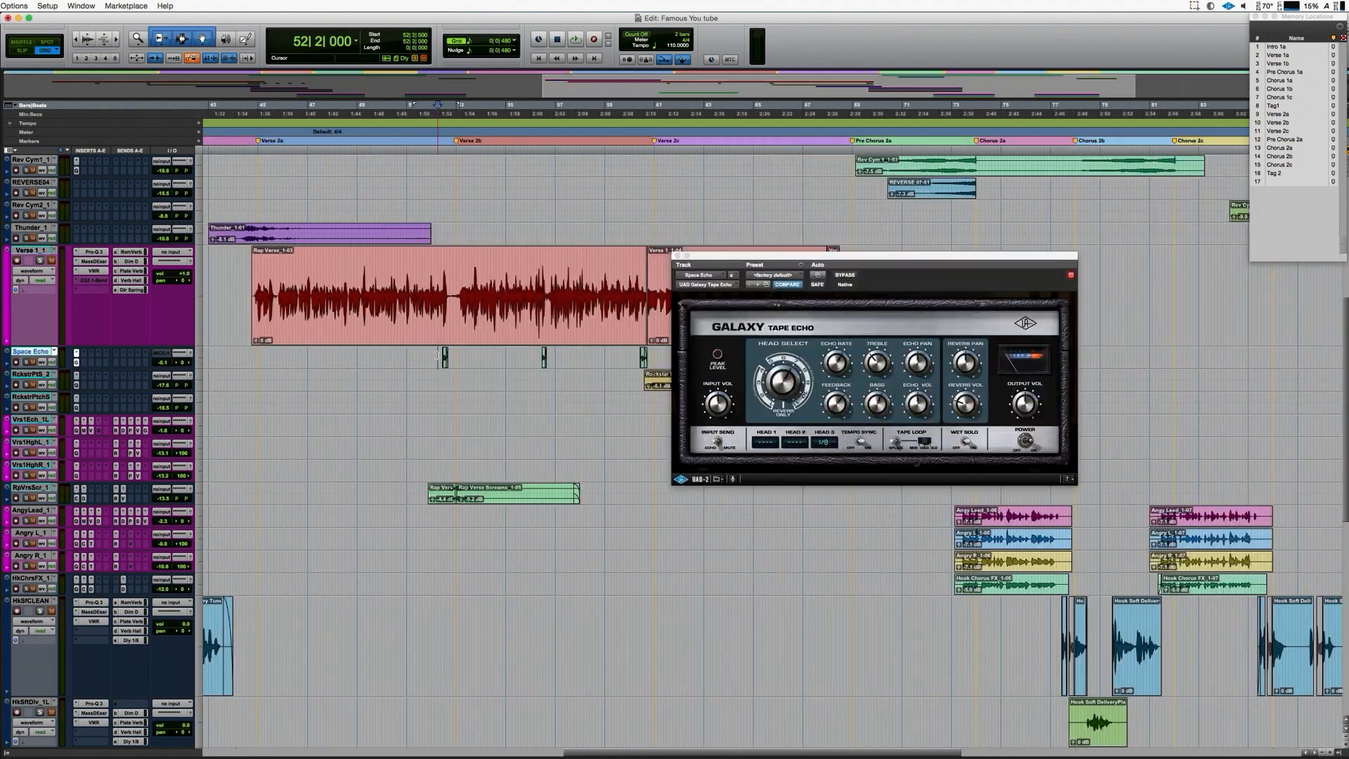
click(438, 352)
key(t)
key(t)
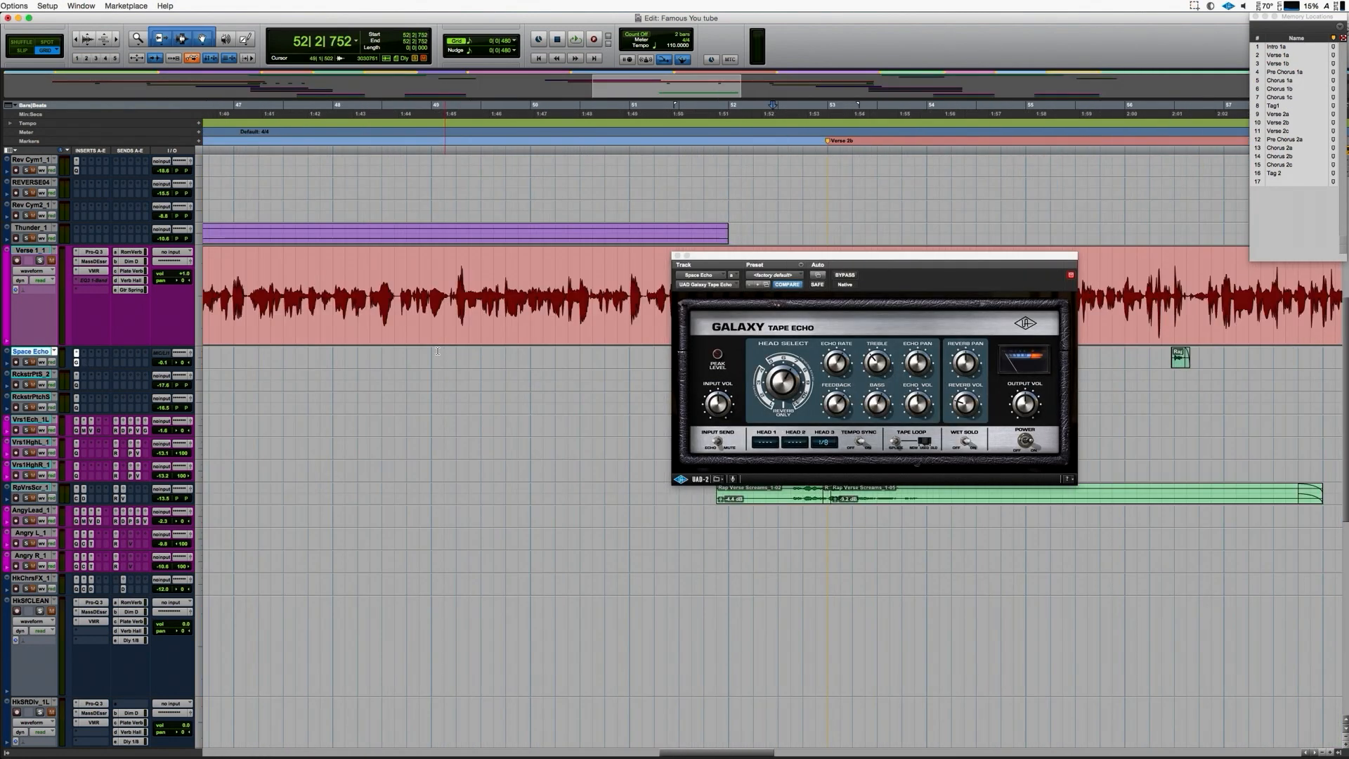
Solo the Space Echo track and audition its tape echo throws through Verse 2b.
click(26, 362)
key(space)
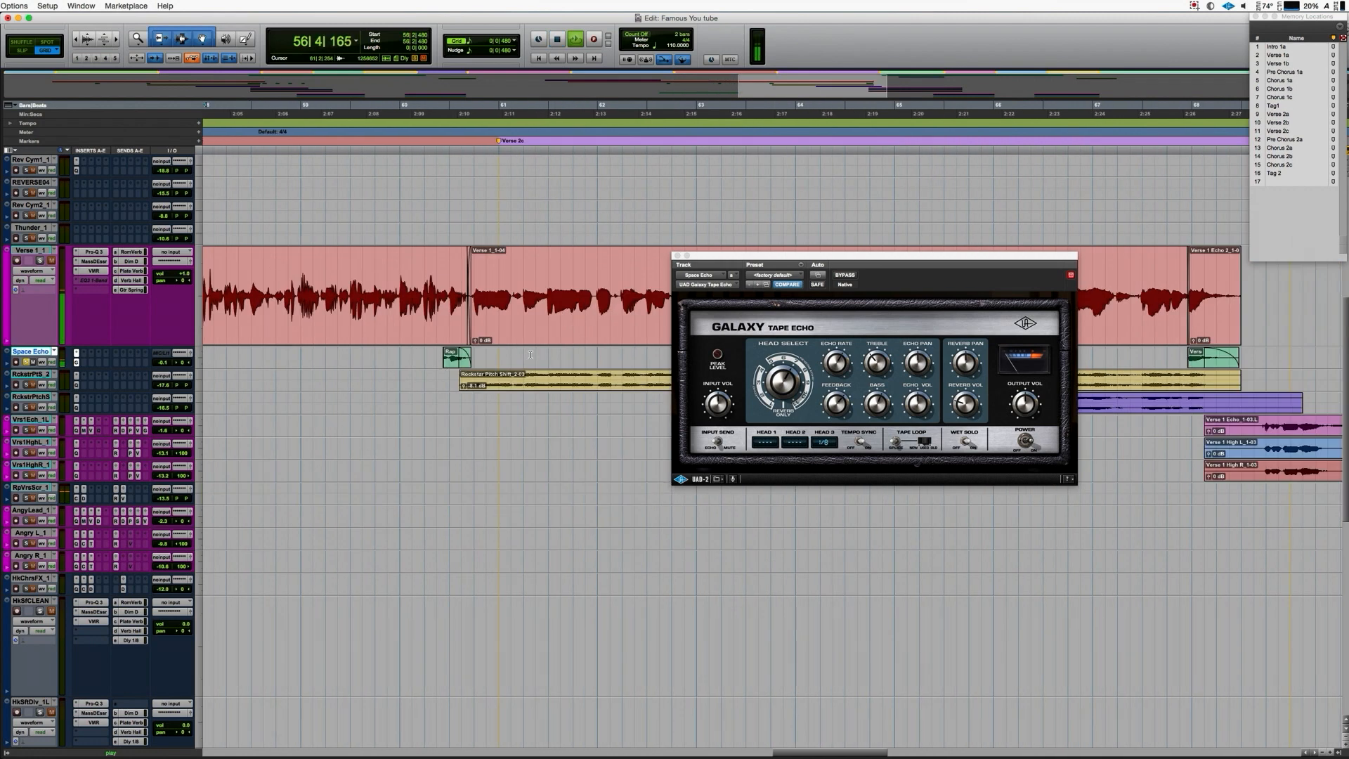
key(super+bracketleft)
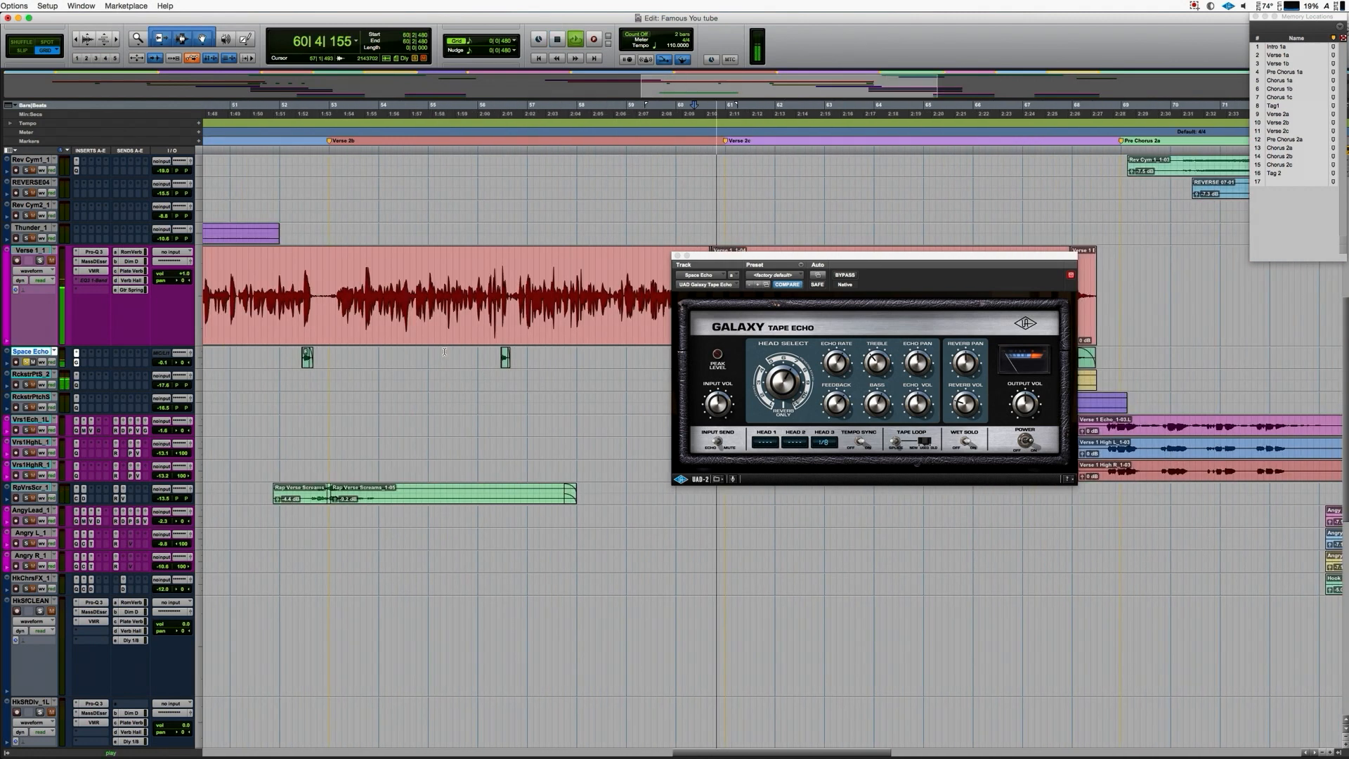
key(space)
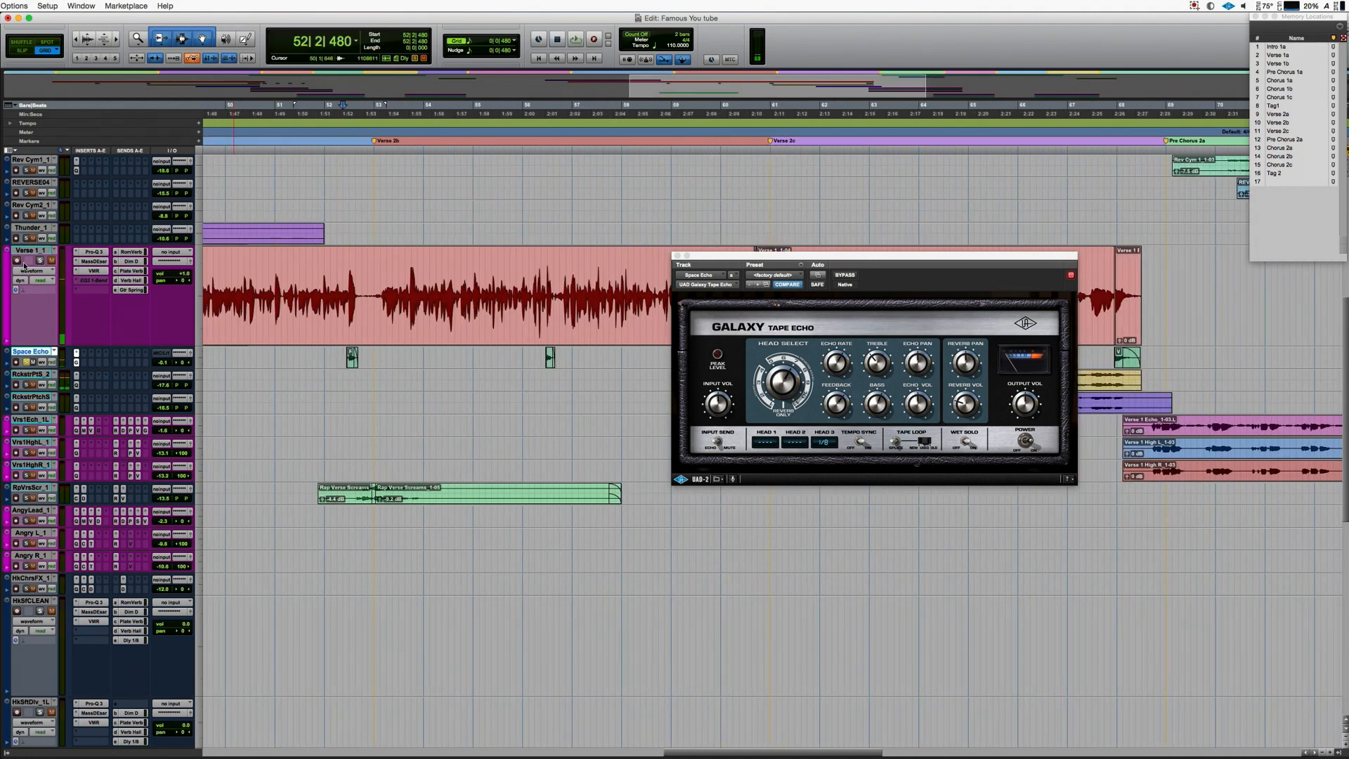
Audition the echo throw after bar 56 together with the soloed Verse 1_1 vocal, then close the Galaxy Tape Echo plug-in.
click(320, 353)
key(space)
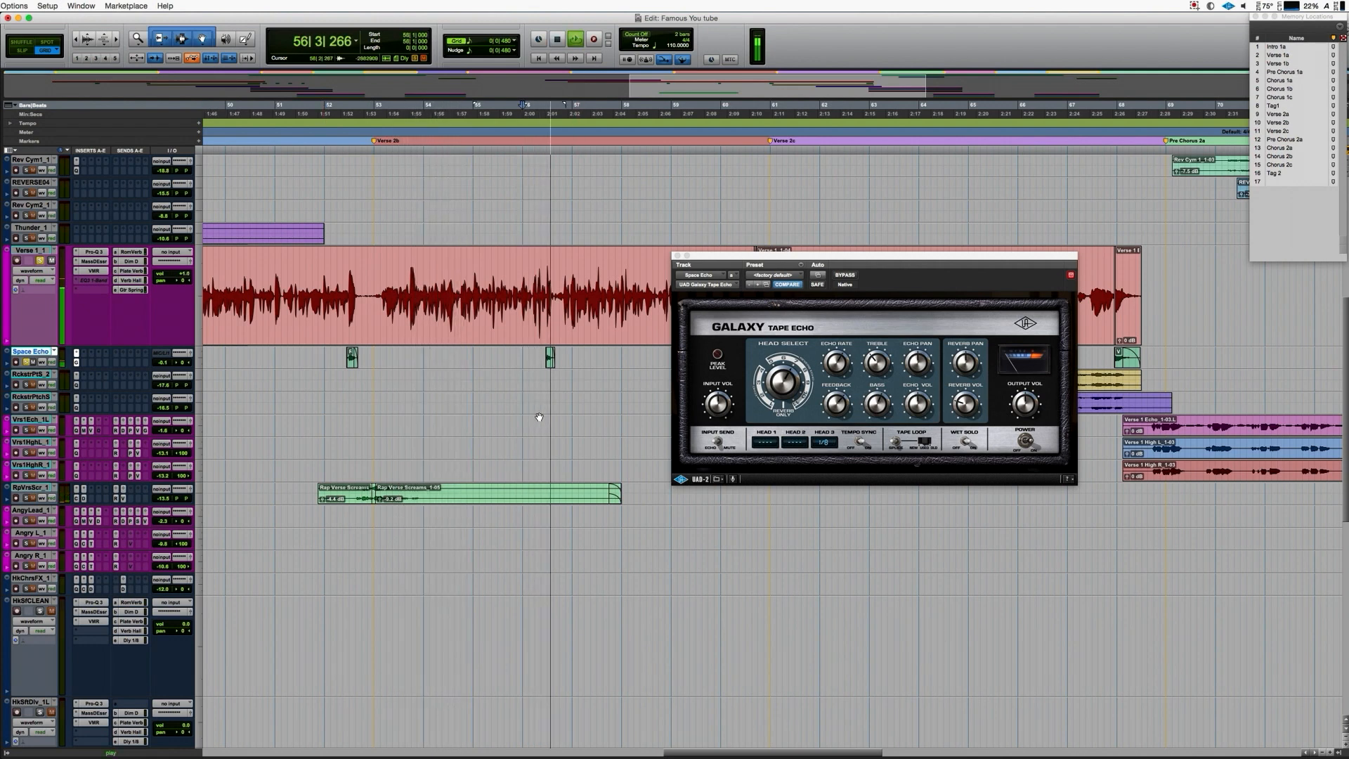
key(r)
key(space)
click(678, 255)
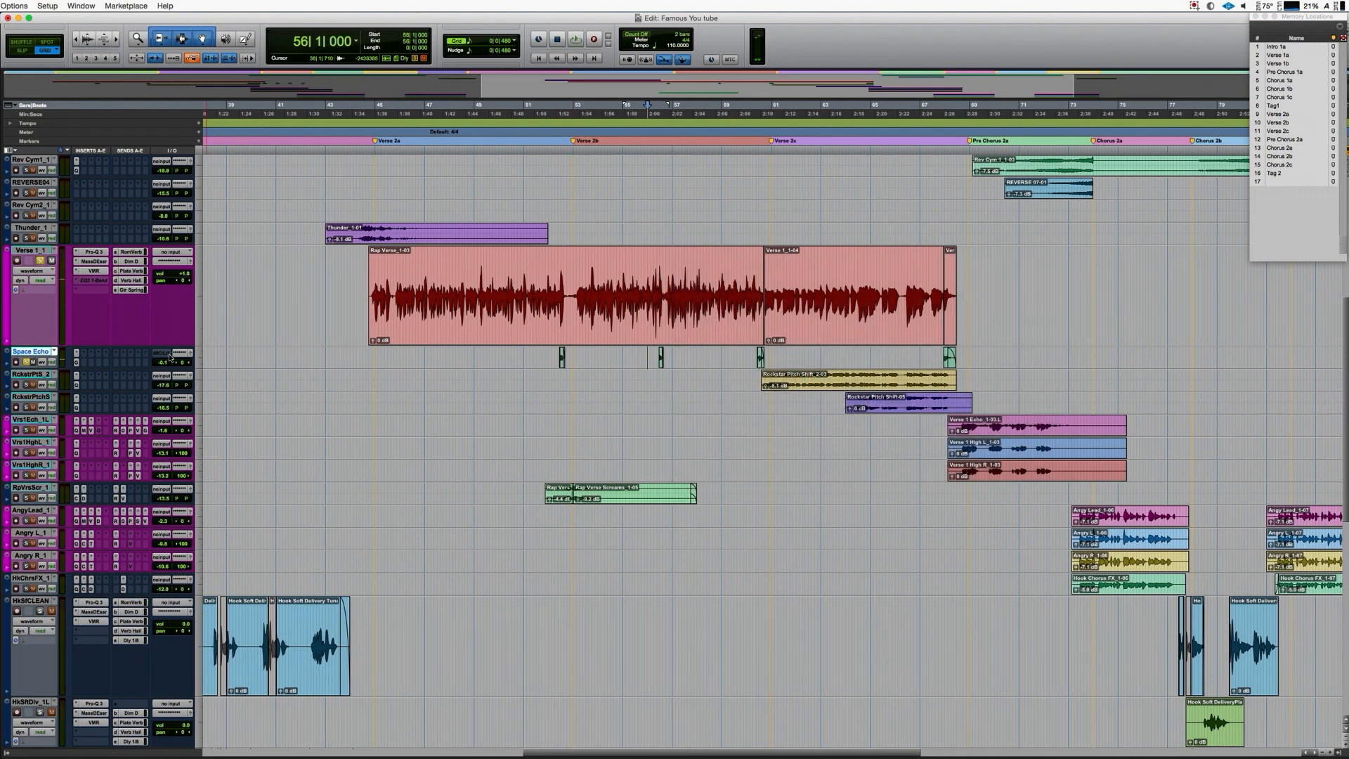
Switch the Verse 1_1 track view from waveform to volume automation.
scroll(445, 554, up, 10)
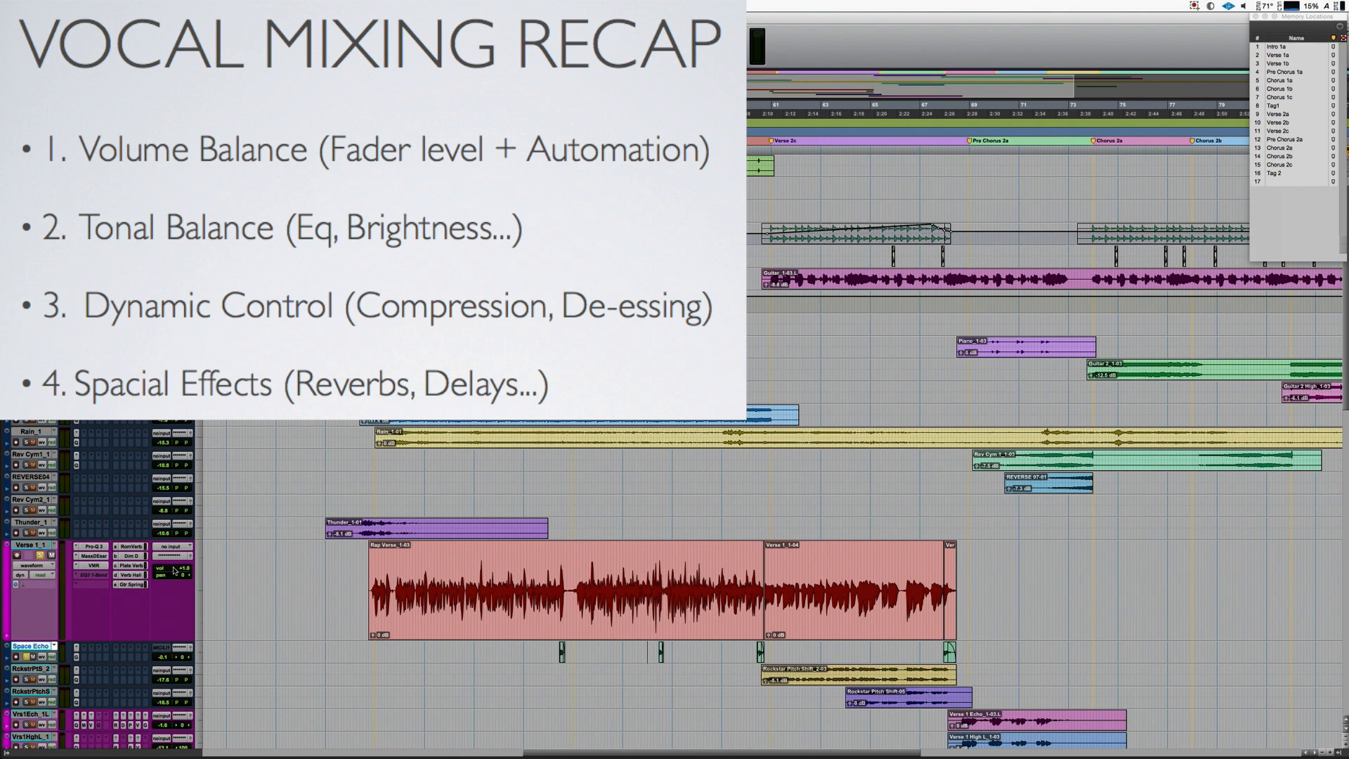
key(ctrl+minus)
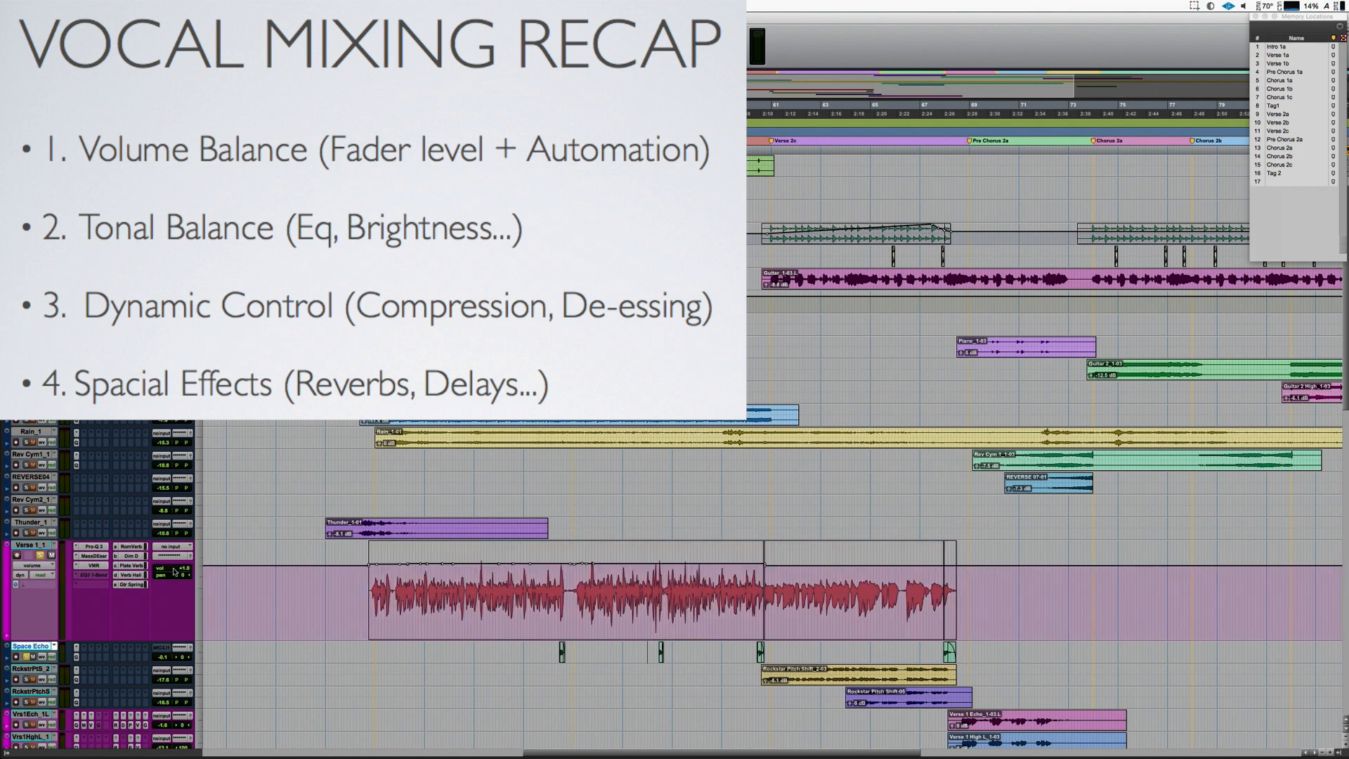